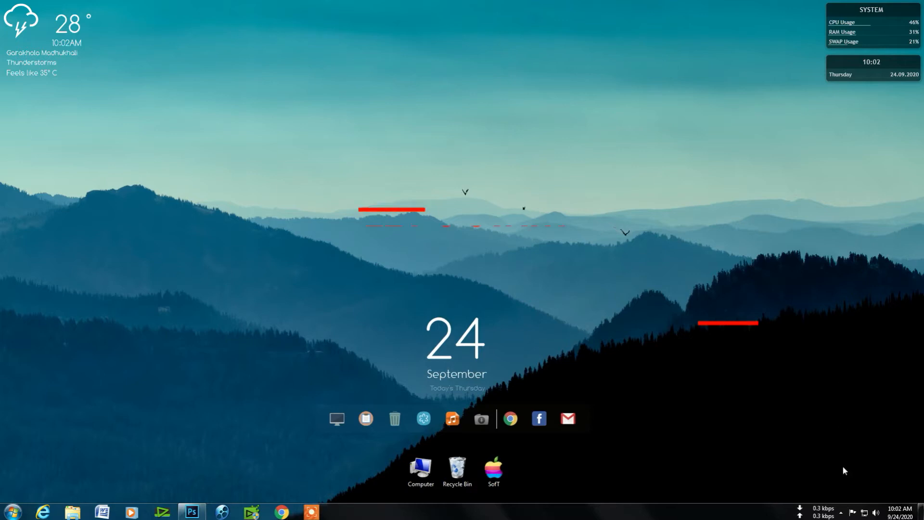
{"action": "left_click", "coordinate": [858, 349]}
{"action": "right_click", "coordinate": [853, 483]}
{"action": "left_click", "coordinate": [858, 366]}
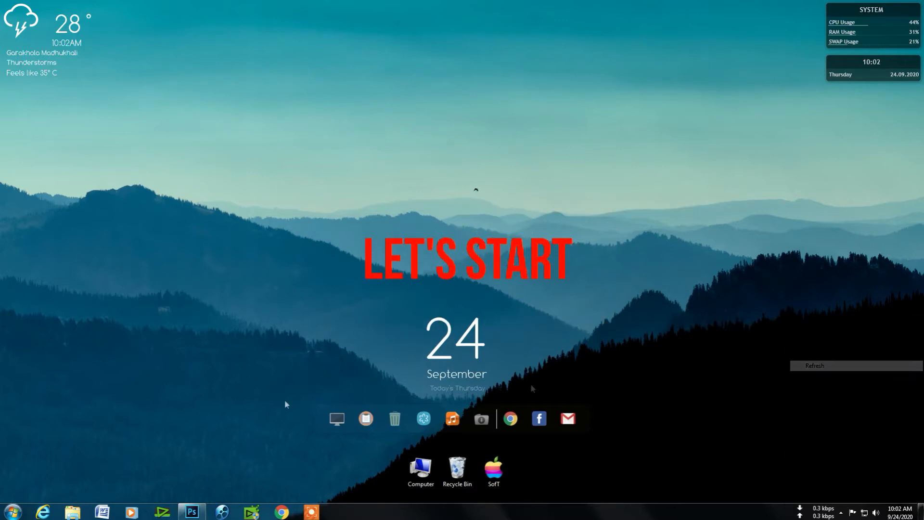
Step: Switch to Photoshop and open the portrait photo DSC_0387
{"action": "left_click", "coordinate": [192, 512]}
{"action": "key", "text": "ctrl+o"}
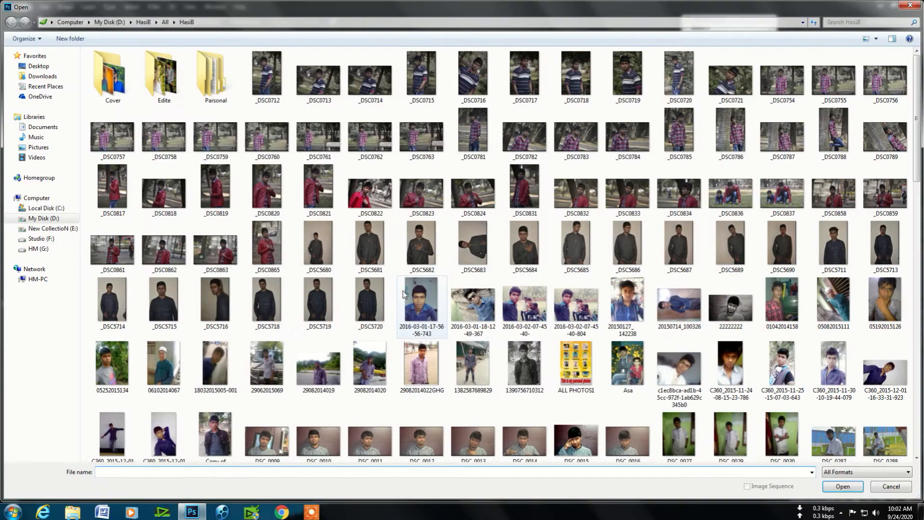
{"action": "left_click", "coordinate": [410, 288]}
{"action": "scroll", "coordinate": [410, 288], "scroll_direction": "down", "scroll_amount": 10}
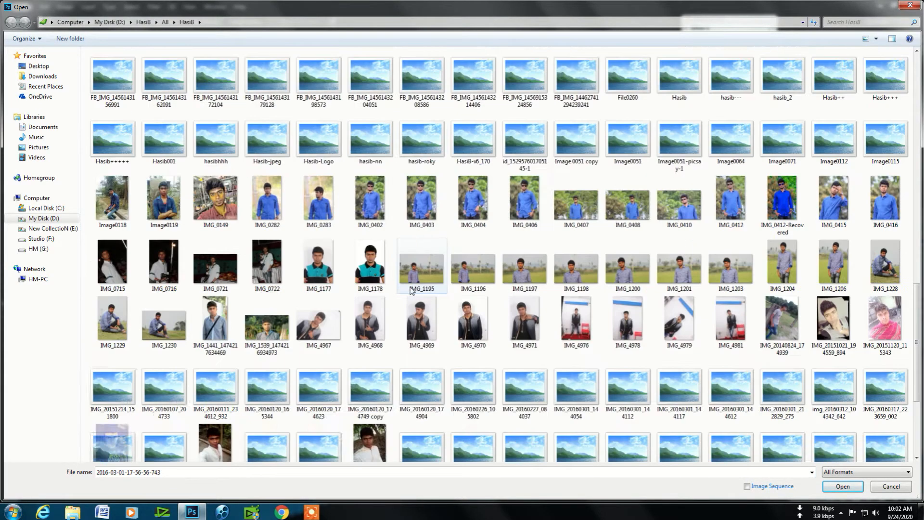
{"action": "scroll", "coordinate": [410, 288], "scroll_direction": "up", "scroll_amount": 15}
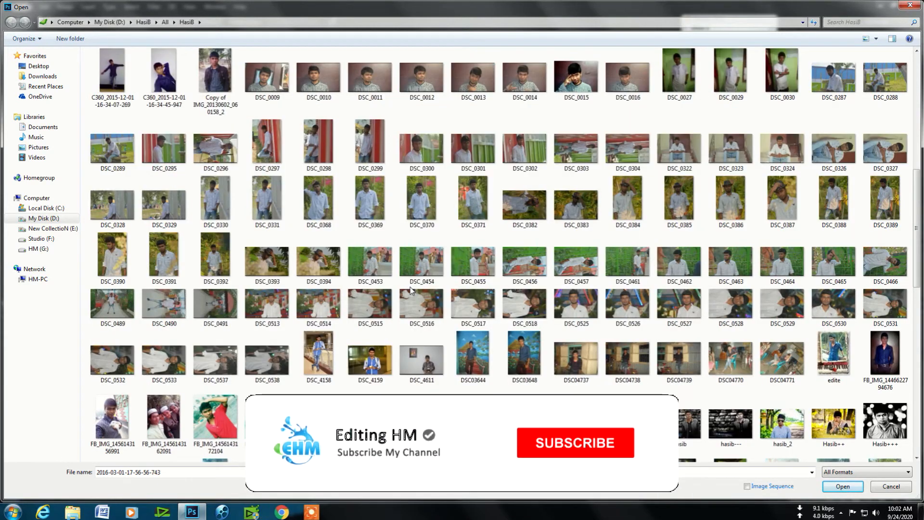
{"action": "double_click", "coordinate": [778, 216]}
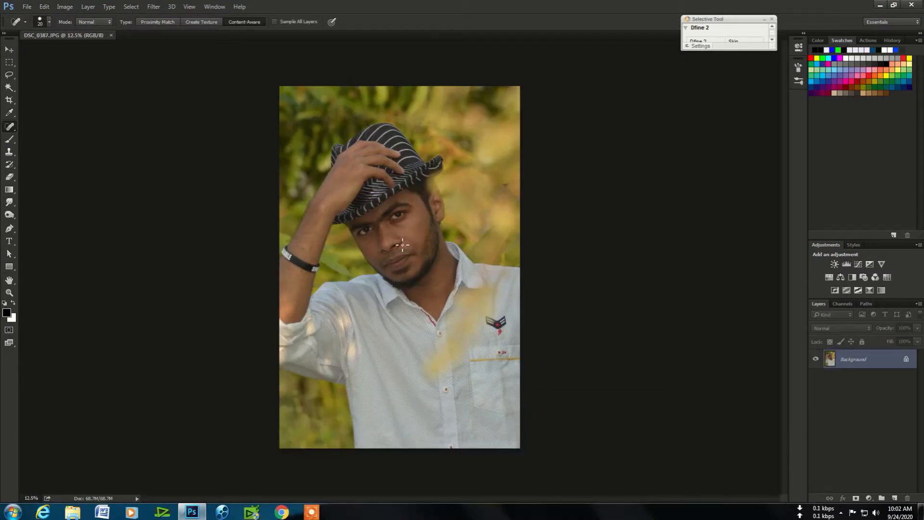
Step: Apply Auto Tone to the photo and duplicate the Background layer
{"action": "key", "text": "ctrl+shift+l"}
{"action": "left_click", "coordinate": [425, 237], "text": "ctrl"}
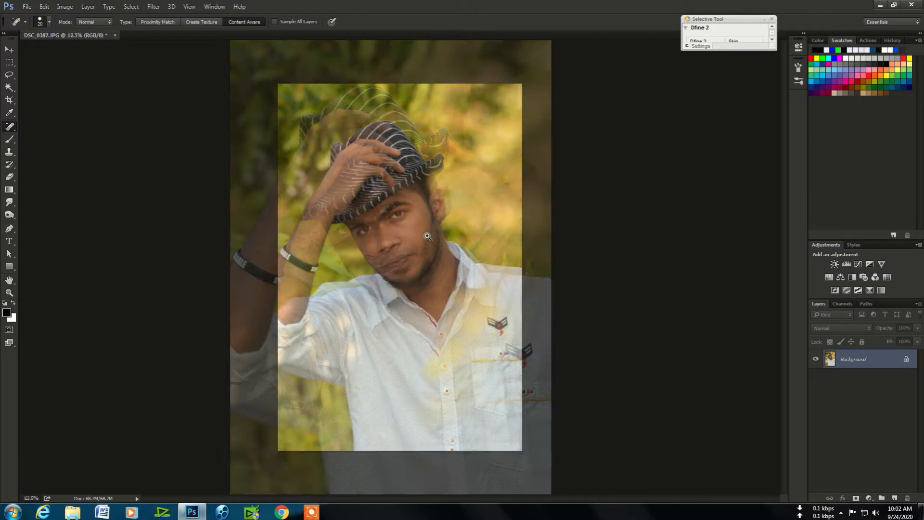
{"action": "left_click", "coordinate": [426, 237], "text": "ctrl"}
{"action": "left_click", "coordinate": [426, 237], "text": "ctrl"}
{"action": "left_click", "coordinate": [426, 237], "text": "ctrl"}
{"action": "left_click", "coordinate": [420, 240], "text": "ctrl"}
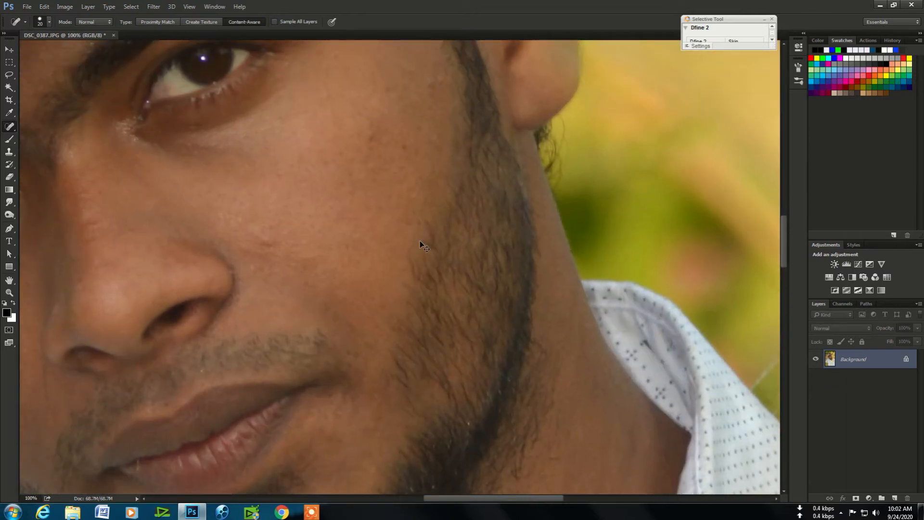
{"action": "key", "text": "ctrl+j"}
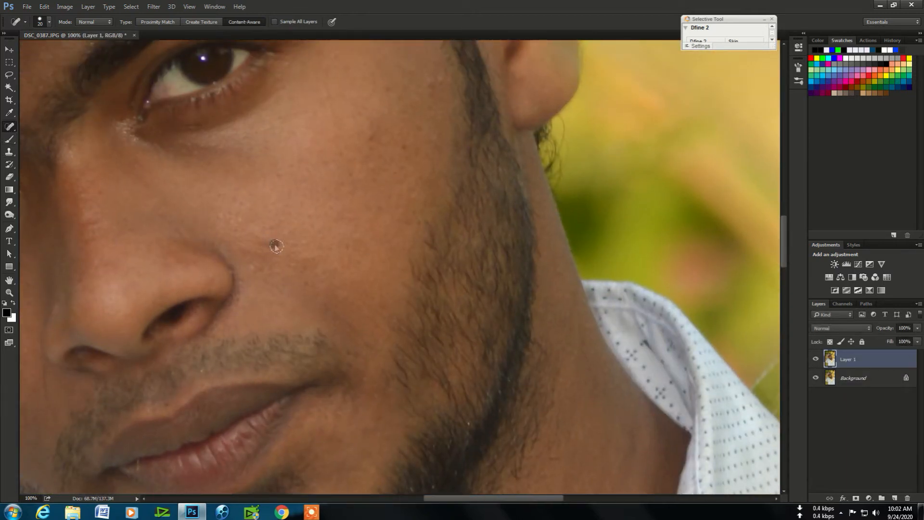
Step: Remove the spots and blemishes on the cheek beside the nose with the Spot Healing Brush
{"action": "left_click", "coordinate": [242, 219]}
{"action": "left_click", "coordinate": [344, 226]}
{"action": "left_click", "coordinate": [370, 136]}
{"action": "left_click", "coordinate": [427, 82]}
{"action": "left_click", "coordinate": [437, 82]}
{"action": "left_click_drag", "start_coordinate": [252, 277], "coordinate": [272, 247]}
{"action": "left_click", "coordinate": [254, 241]}
{"action": "left_click", "coordinate": [260, 223]}
{"action": "left_click_drag", "start_coordinate": [262, 287], "coordinate": [336, 271]}
{"action": "left_click", "coordinate": [264, 208]}
{"action": "left_click", "coordinate": [249, 219]}
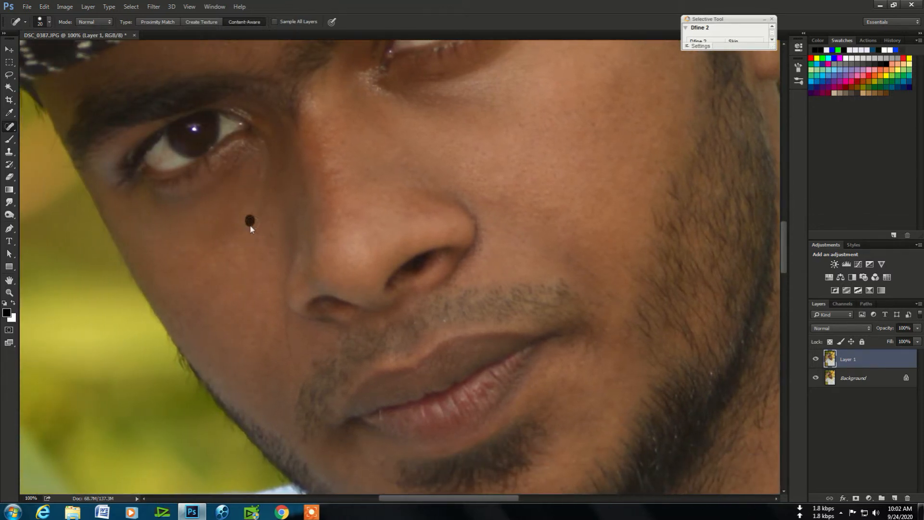
Step: Heal the remaining blemishes on the other cheek, the forehead, around the eyes and near the chin
{"action": "left_click_drag", "start_coordinate": [328, 172], "coordinate": [305, 399]}
{"action": "mouse_move", "coordinate": [195, 268]}
{"action": "left_mouse_down"}
{"action": "mouse_move", "coordinate": [185, 262]}
{"action": "mouse_move", "coordinate": [194, 250]}
{"action": "mouse_move", "coordinate": [213, 246]}
{"action": "left_mouse_up"}
{"action": "left_click_drag", "start_coordinate": [262, 264], "coordinate": [231, 347]}
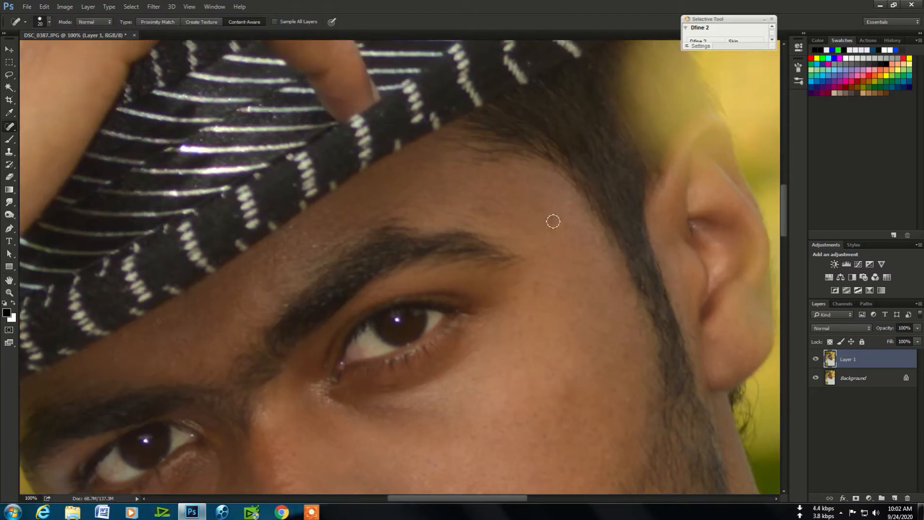
{"action": "left_click_drag", "start_coordinate": [535, 281], "coordinate": [524, 353]}
{"action": "mouse_move", "coordinate": [524, 371]}
{"action": "left_mouse_down"}
{"action": "mouse_move", "coordinate": [526, 387]}
{"action": "mouse_move", "coordinate": [478, 293]}
{"action": "mouse_move", "coordinate": [468, 248]}
{"action": "left_mouse_up"}
{"action": "left_click_drag", "start_coordinate": [465, 296], "coordinate": [450, 256]}
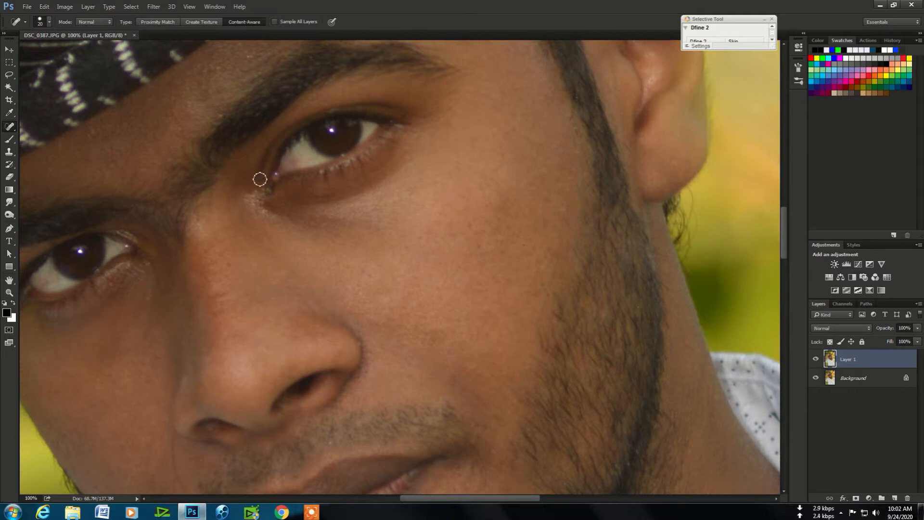
{"action": "left_click_drag", "start_coordinate": [329, 241], "coordinate": [331, 180]}
{"action": "left_click_drag", "start_coordinate": [342, 303], "coordinate": [330, 190]}
{"action": "left_click_drag", "start_coordinate": [433, 363], "coordinate": [299, 163]}
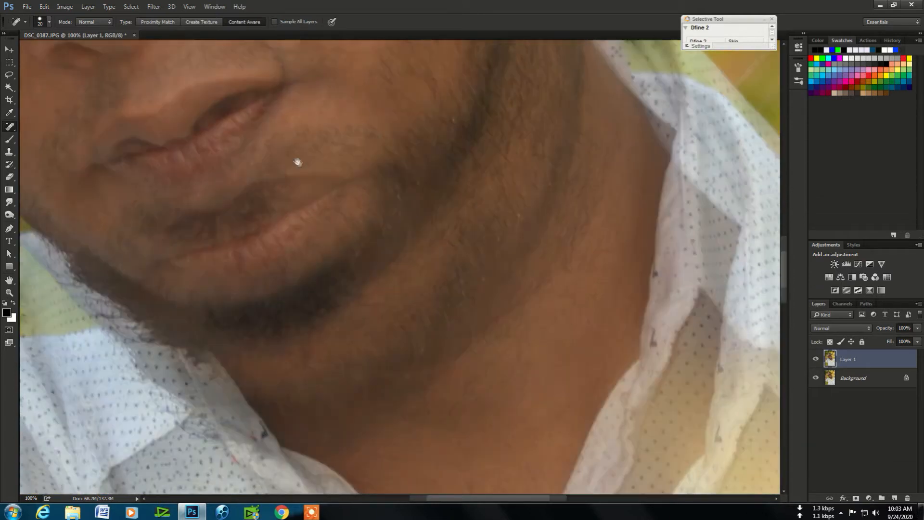
{"action": "left_click", "coordinate": [469, 383]}
Step: Select the facial skin with the Magic Wand at tolerance 32 and feather the selection
{"action": "scroll", "coordinate": [489, 310], "scroll_direction": "down", "scroll_amount": 4}
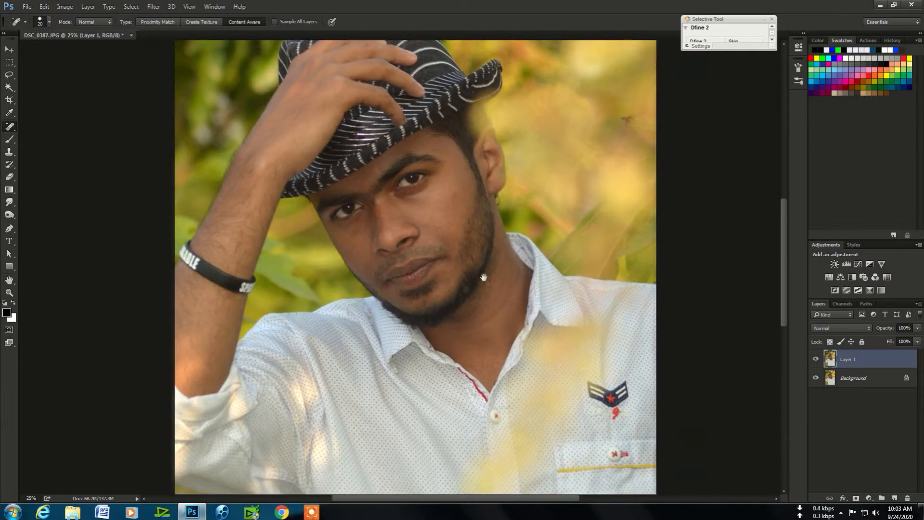
{"action": "left_click_drag", "start_coordinate": [483, 277], "coordinate": [464, 299]}
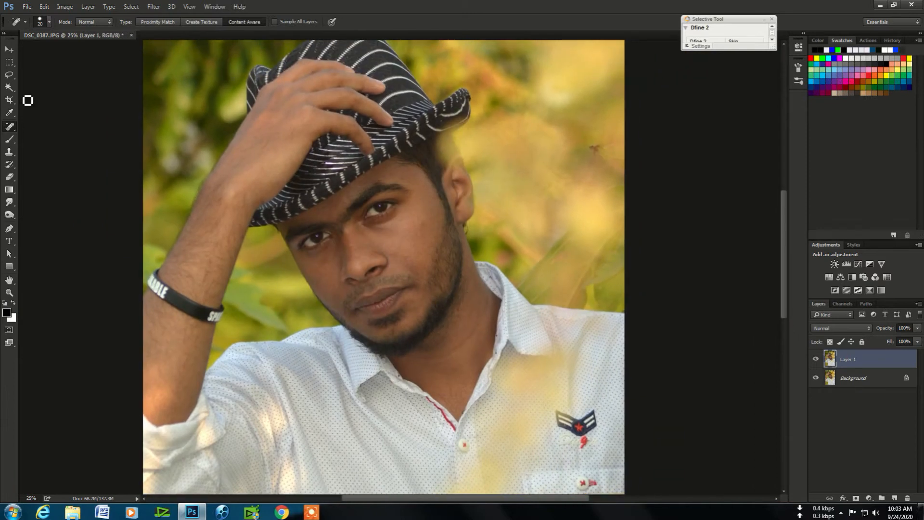
{"action": "left_click", "coordinate": [9, 87]}
{"action": "left_click", "coordinate": [327, 280]}
{"action": "left_click", "coordinate": [338, 242]}
{"action": "left_click", "coordinate": [338, 250]}
{"action": "right_click", "coordinate": [337, 253]}
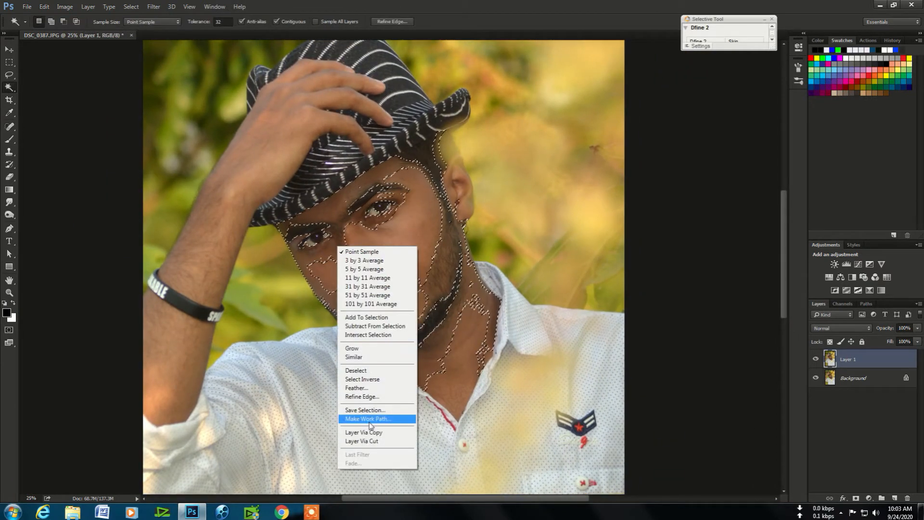
{"action": "left_click", "coordinate": [365, 389]}
{"action": "key", "text": "Return"}
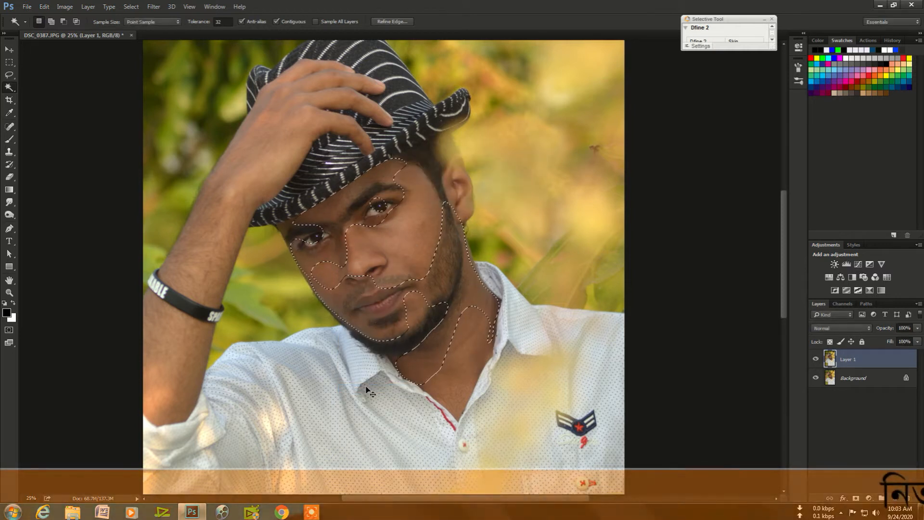
Step: Brighten the selected skin slightly with a Curves adjustment and deselect it
{"action": "key", "text": "ctrl+m"}
{"action": "left_click_drag", "start_coordinate": [572, 182], "coordinate": [561, 176]}
{"action": "left_click", "coordinate": [752, 96]}
{"action": "key", "text": "ctrl+d"}
Step: Reselect the face and neck skin with the Magic Wand and feather the new selection
{"action": "left_click", "coordinate": [345, 275]}
{"action": "left_click", "coordinate": [341, 289]}
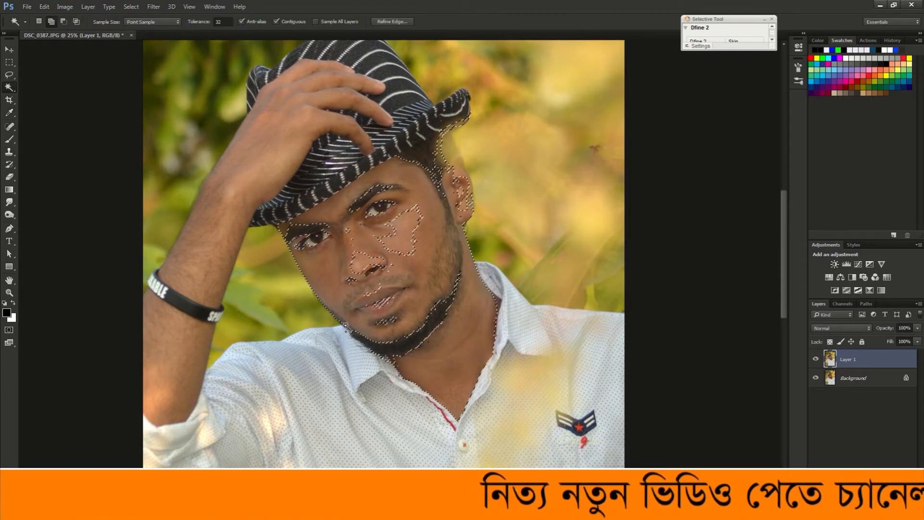
{"action": "right_click", "coordinate": [390, 334]}
{"action": "left_click", "coordinate": [432, 249]}
{"action": "key", "text": "Return"}
Step: Brighten the selected skin with a Curves point at input 123 and output 133, and clear the selection
{"action": "key", "text": "i"}
{"action": "key", "text": "ctrl+m"}
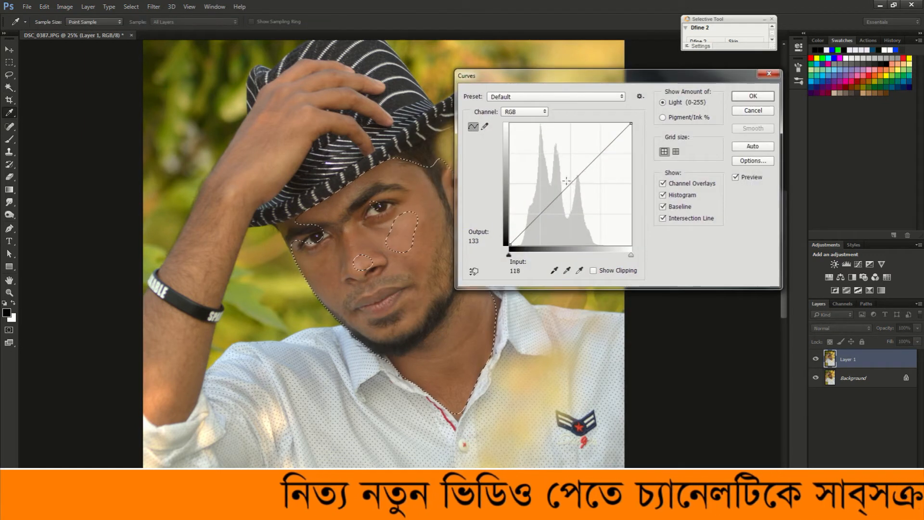
{"action": "left_click", "coordinate": [753, 96]}
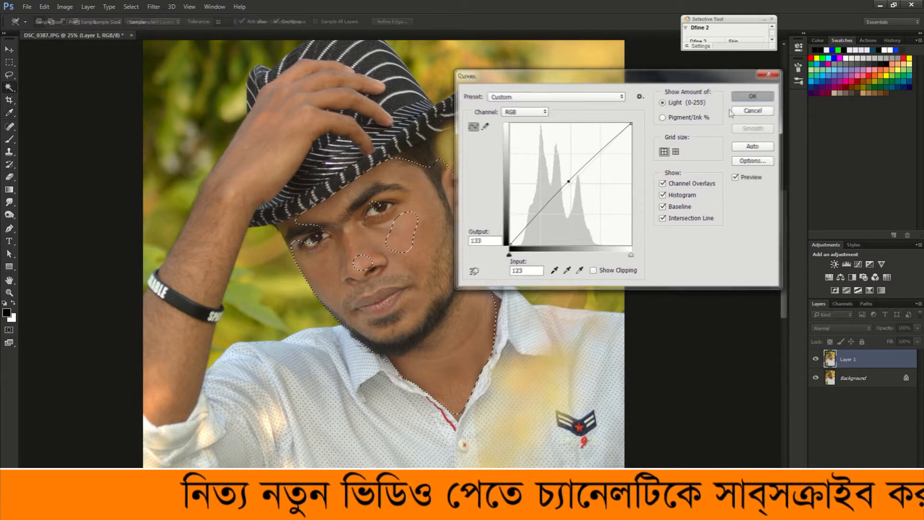
{"action": "left_click", "coordinate": [12, 88]}
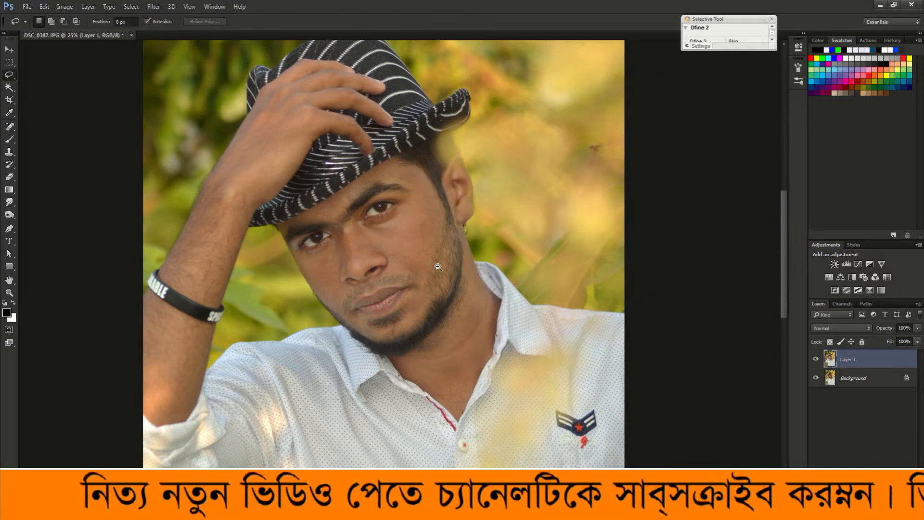
Step: Examine the brightened face at several magnifications to check the skin tone
{"action": "key", "text": "ctrl+minus"}
{"action": "key", "text": "ctrl+minus"}
{"action": "key", "text": "ctrl+minus"}
{"action": "left_click", "coordinate": [410, 253], "text": "ctrl"}
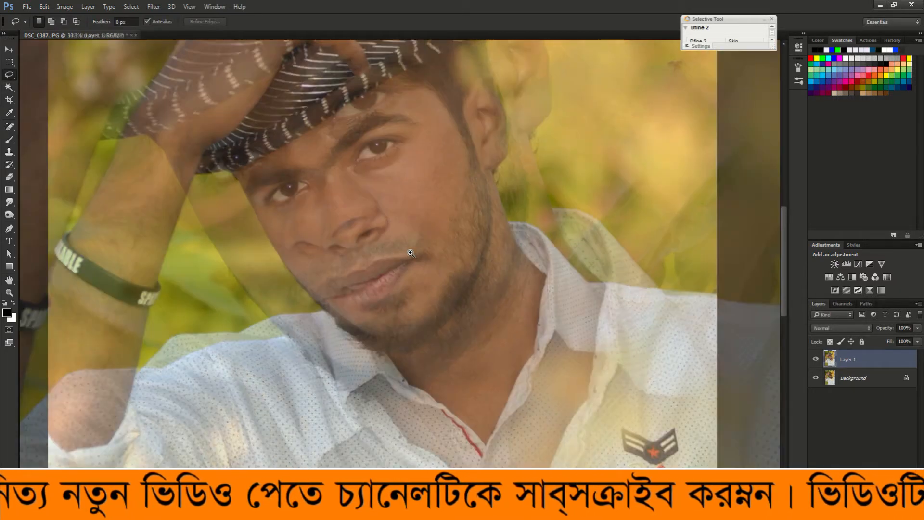
{"action": "left_click_drag", "start_coordinate": [410, 254], "coordinate": [412, 281]}
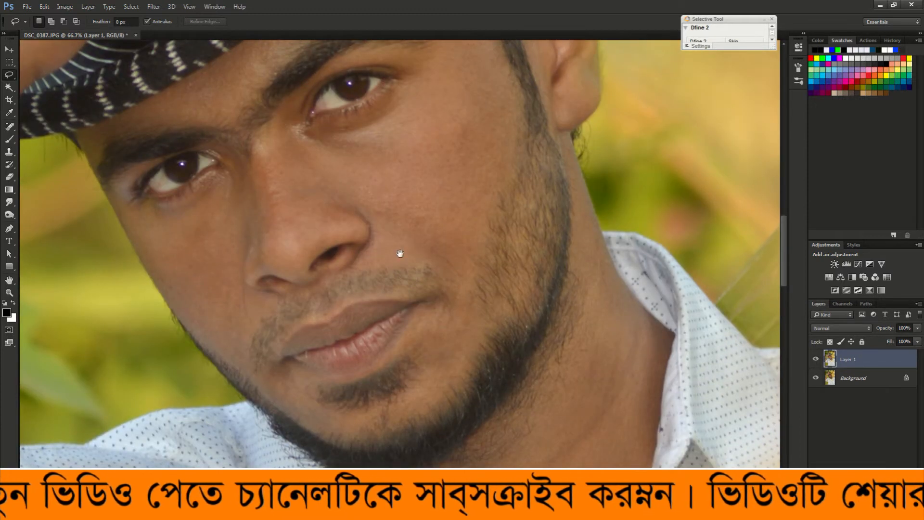
{"action": "left_click", "coordinate": [390, 230], "text": "ctrl"}
{"action": "left_click", "coordinate": [392, 241], "text": "alt"}
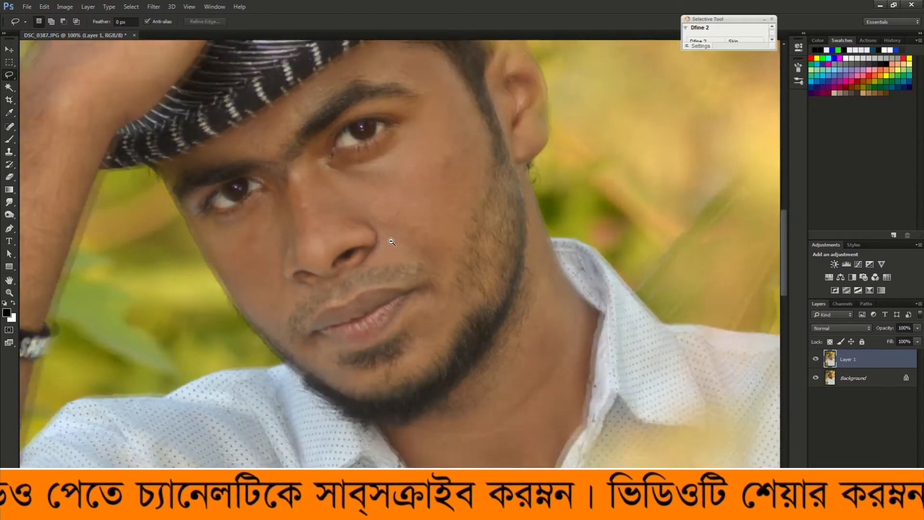
{"action": "left_click", "coordinate": [391, 242], "text": "alt"}
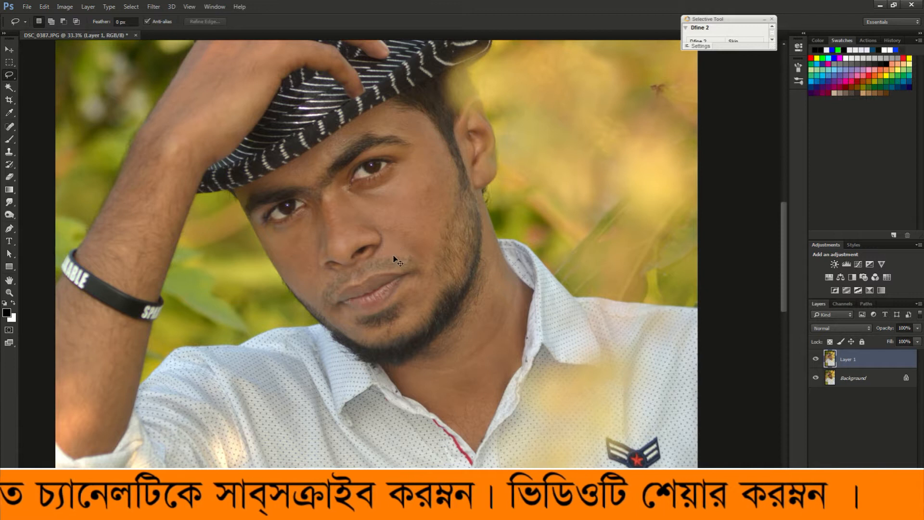
Step: Duplicate Layer 1 and smooth the larger cheek area with the Smudge tool at 10% strength and brush size 150
{"action": "key", "text": "ctrl+j"}
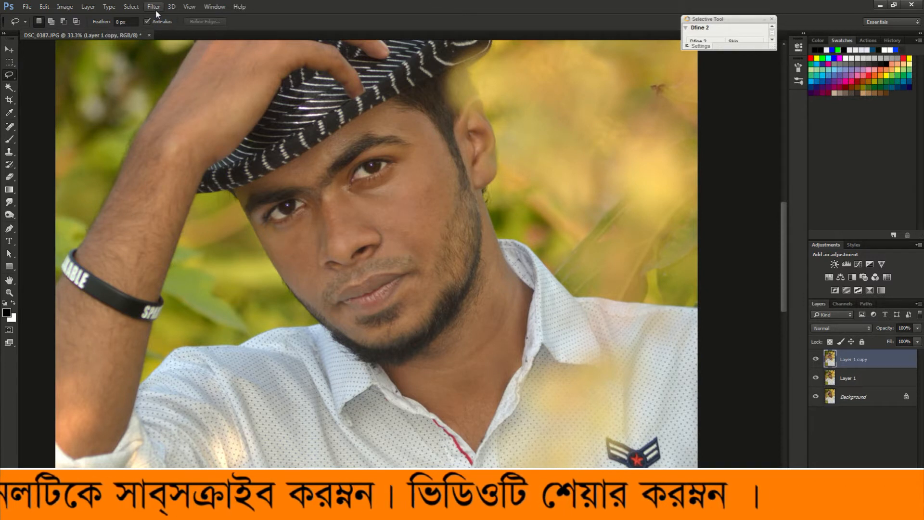
{"action": "left_click", "coordinate": [359, 182], "text": "ctrl"}
{"action": "left_click", "coordinate": [359, 183], "text": "ctrl"}
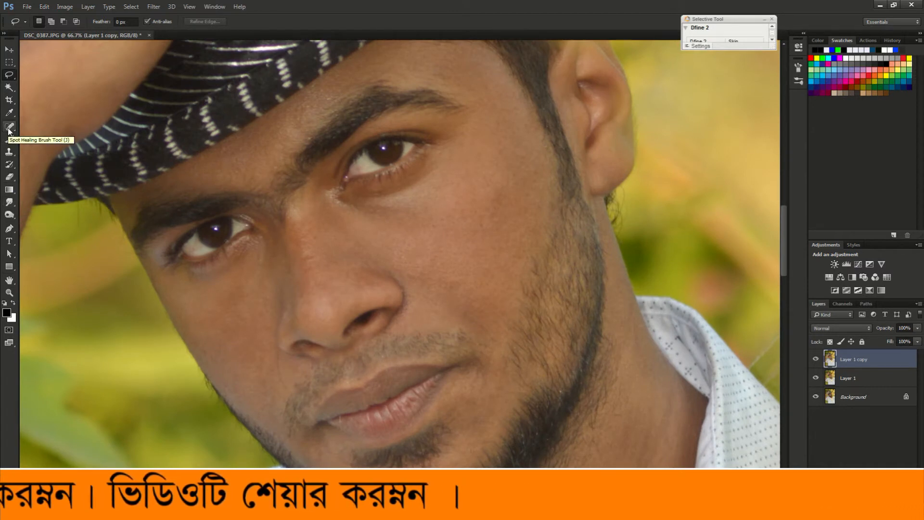
{"action": "left_click", "coordinate": [9, 202]}
{"action": "key", "text": "bracketright"}
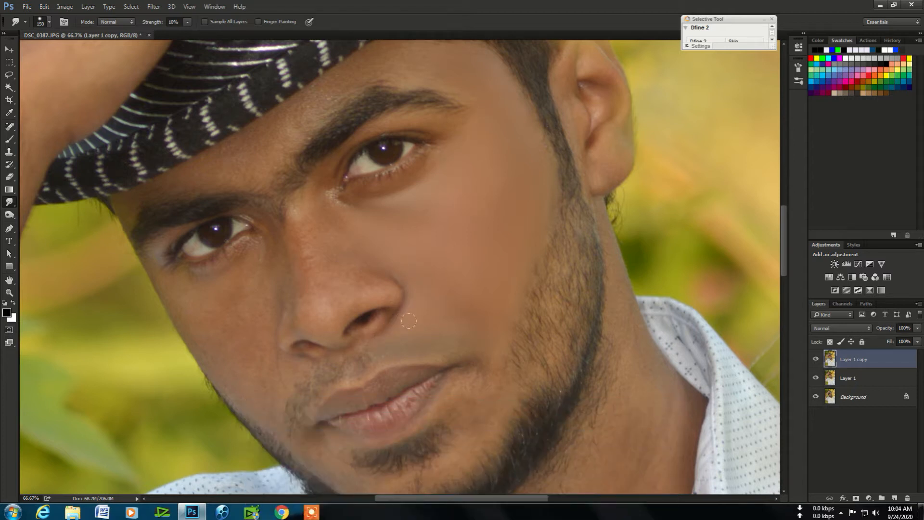
Step: Smudge the skin on the nose, upper lip, other cheek and forehead with the brush size at 100
{"action": "key", "text": "bracketleft"}
{"action": "key", "text": "bracketleft"}
{"action": "key", "text": "bracketright"}
{"action": "left_click_drag", "start_coordinate": [376, 385], "coordinate": [364, 272]}
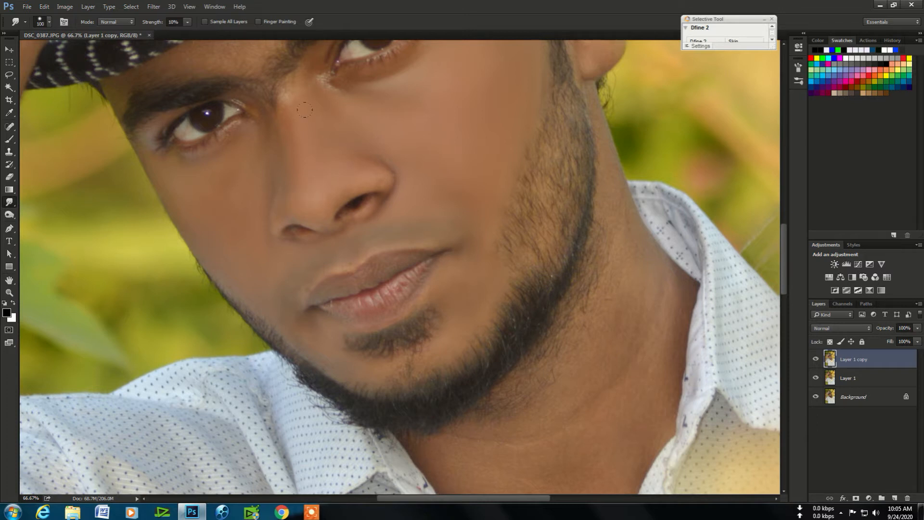
{"action": "scroll", "coordinate": [304, 110], "scroll_direction": "up", "scroll_amount": 5}
{"action": "left_click_drag", "start_coordinate": [234, 144], "coordinate": [274, 136]}
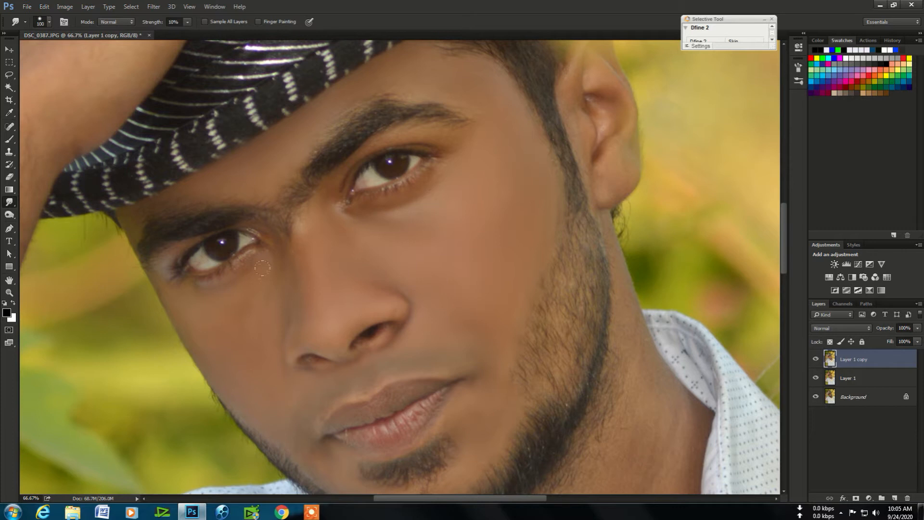
Step: Smooth the neck and upper chest skin with the Smudge tool at brush size 150
{"action": "left_click_drag", "start_coordinate": [443, 345], "coordinate": [429, 117]}
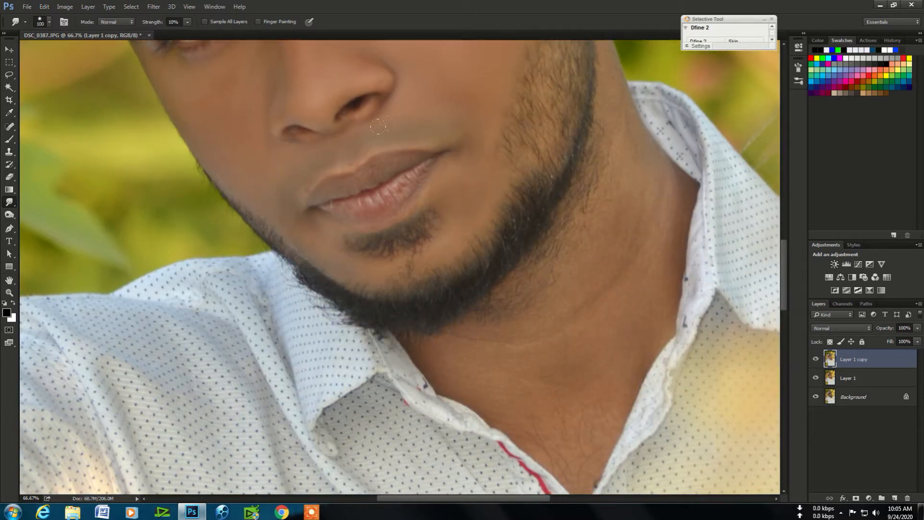
{"action": "left_click_drag", "start_coordinate": [548, 206], "coordinate": [555, 252]}
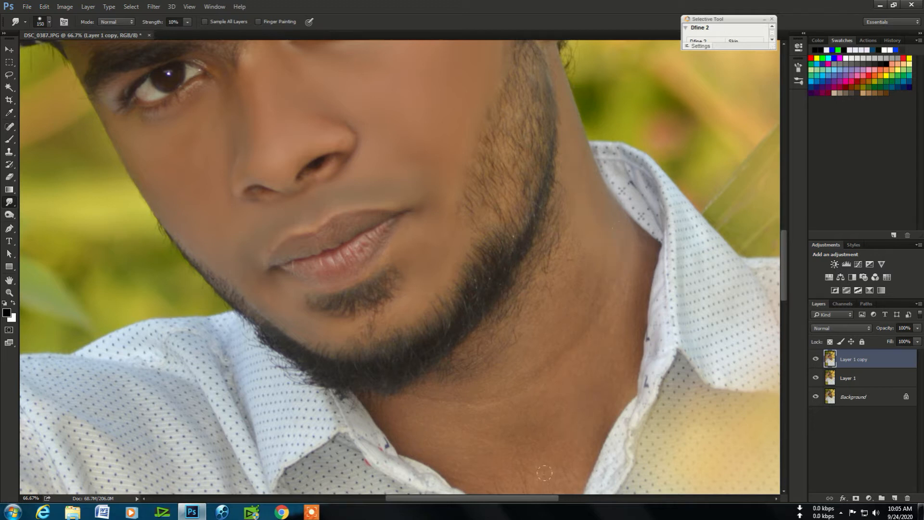
{"action": "left_click_drag", "start_coordinate": [544, 473], "coordinate": [546, 335]}
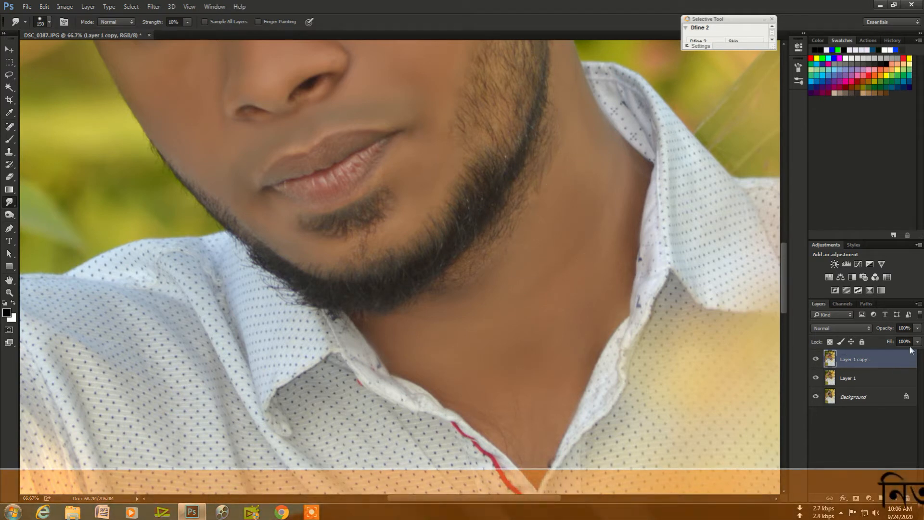
Step: Set the smoothed layer's fill to 68% and merge it down into Layer 1
{"action": "left_click_drag", "start_coordinate": [914, 347], "coordinate": [899, 356]}
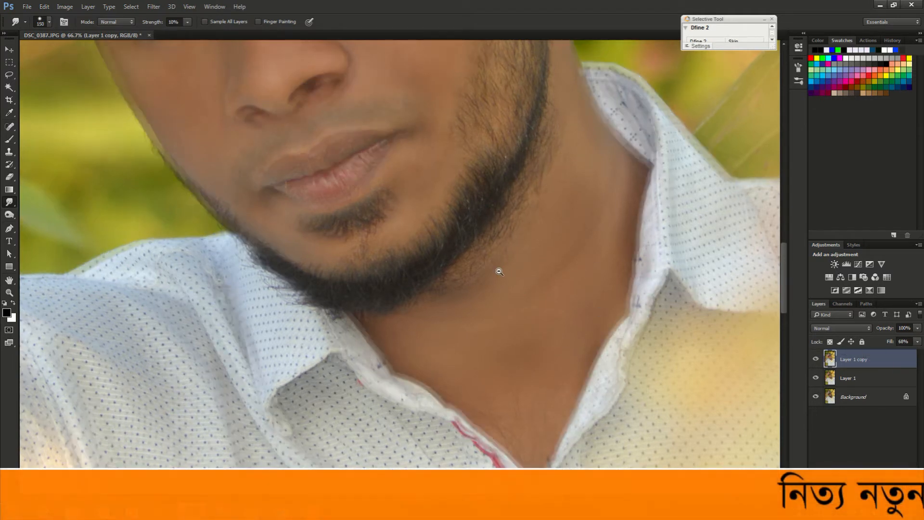
{"action": "scroll", "coordinate": [498, 270], "scroll_direction": "down", "scroll_amount": 3}
{"action": "scroll", "coordinate": [499, 270], "scroll_direction": "down", "scroll_amount": 2}
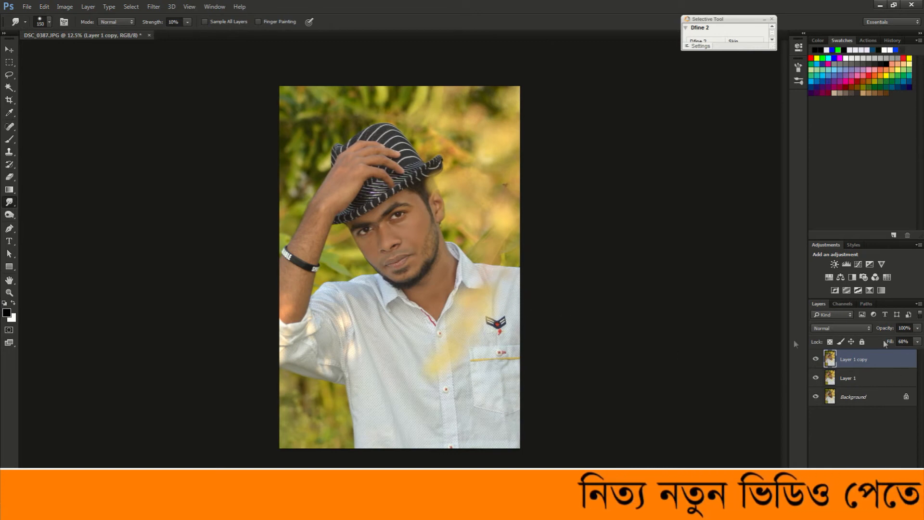
{"action": "key", "text": "ctrl+e"}
Step: Duplicate the merged layer and open the Camera Raw Filter on the copy
{"action": "key", "text": "ctrl+j"}
{"action": "left_click", "coordinate": [131, 6]}
{"action": "left_click", "coordinate": [131, 6]}
{"action": "left_click", "coordinate": [153, 6]}
{"action": "left_click", "coordinate": [198, 64]}
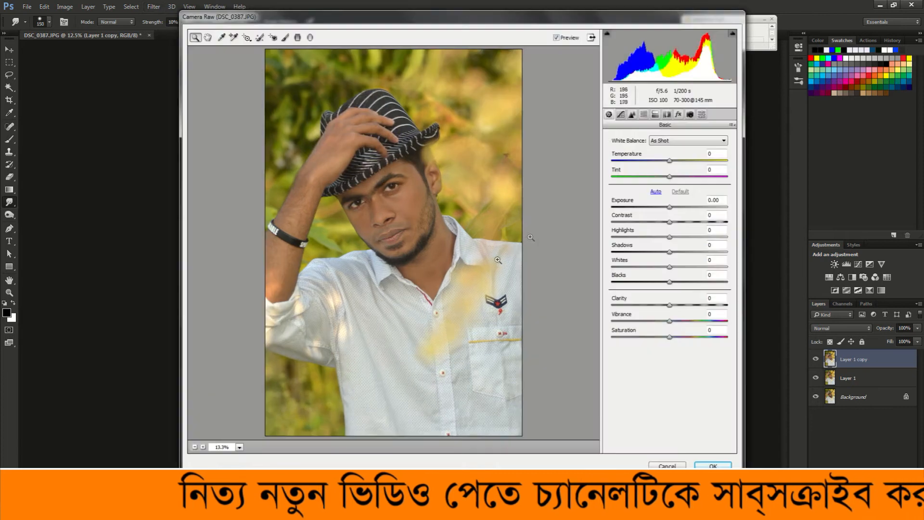
Step: Try the Camera Raw presets from kg preset (9) up to kg preset (3) on the portrait
{"action": "left_click", "coordinate": [701, 114]}
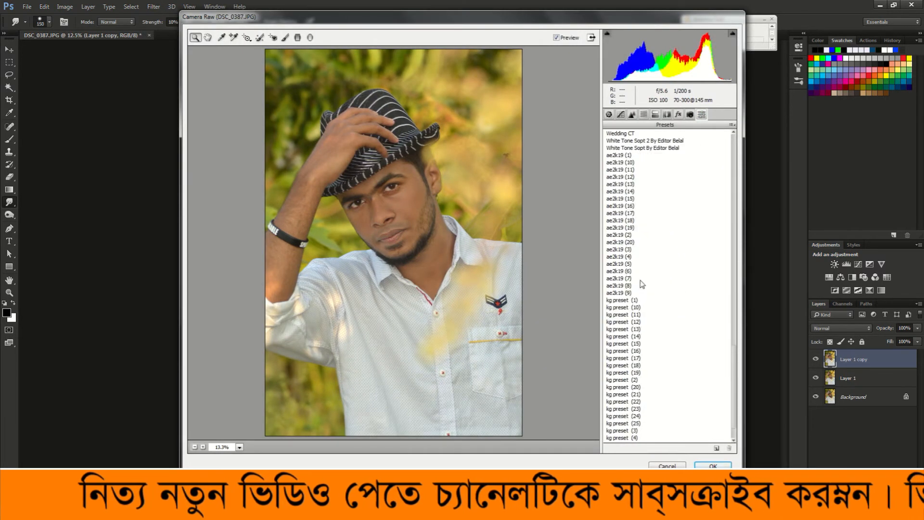
{"action": "scroll", "coordinate": [642, 284], "scroll_direction": "down", "scroll_amount": 2}
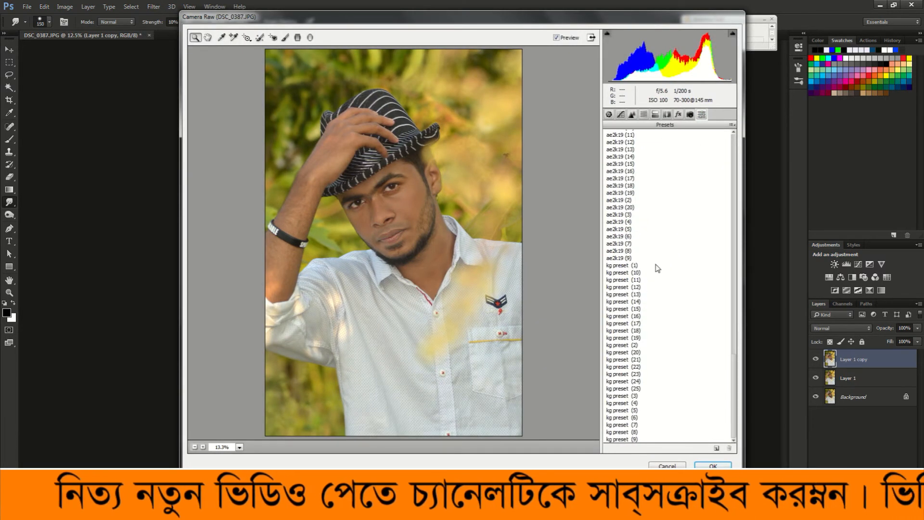
{"action": "left_click", "coordinate": [635, 439]}
{"action": "left_click", "coordinate": [638, 432]}
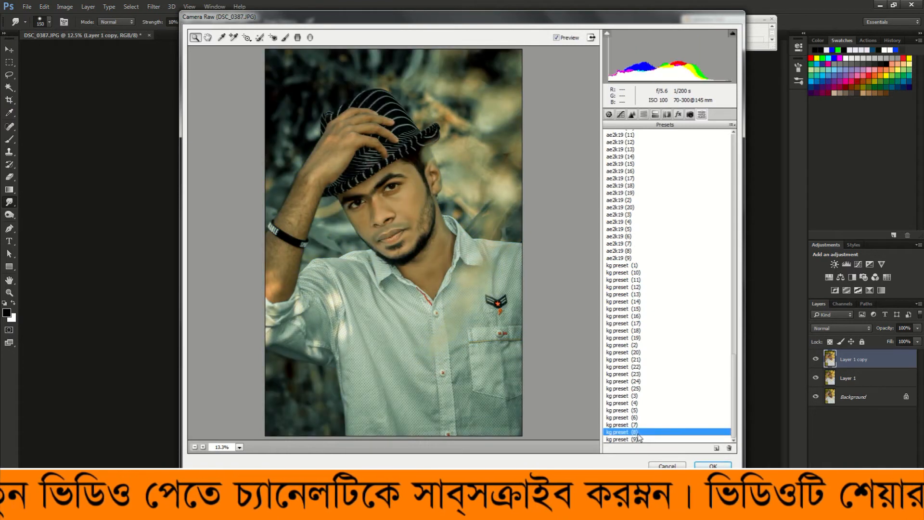
{"action": "left_click", "coordinate": [639, 425]}
{"action": "left_click", "coordinate": [640, 417]}
{"action": "left_click", "coordinate": [640, 410]}
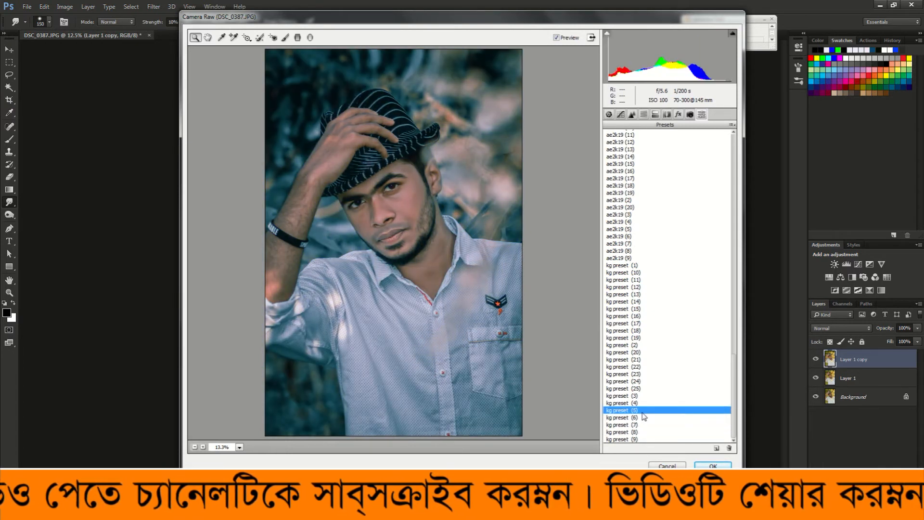
{"action": "left_click", "coordinate": [637, 403]}
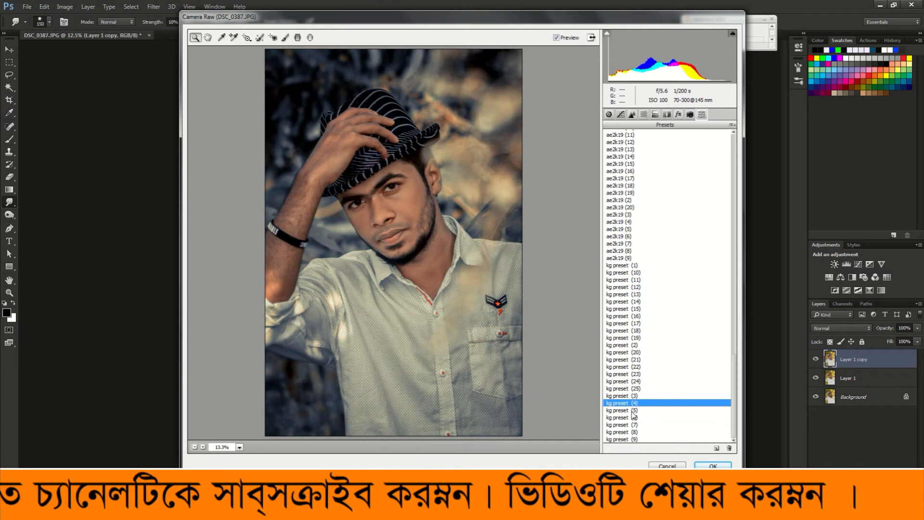
{"action": "left_click", "coordinate": [642, 418]}
{"action": "left_click", "coordinate": [639, 404]}
{"action": "left_click", "coordinate": [640, 396]}
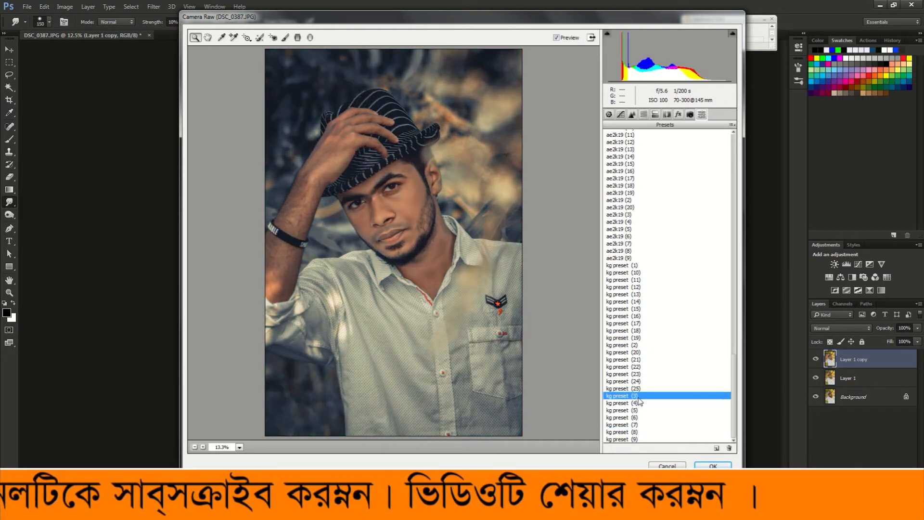
Step: Try the presets from kg preset (25) up to kg preset (20), plus kg preset (2), on the portrait
{"action": "left_click", "coordinate": [646, 388]}
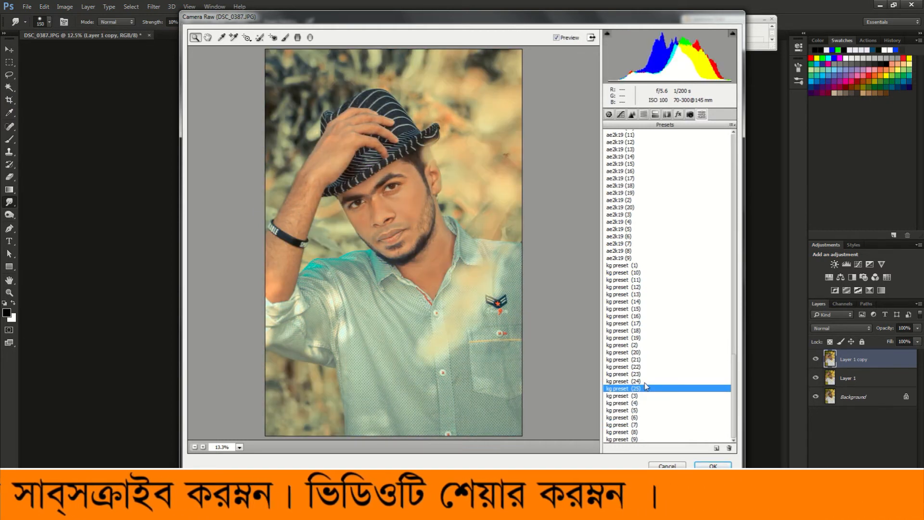
{"action": "left_click", "coordinate": [644, 382]}
{"action": "left_click", "coordinate": [644, 373]}
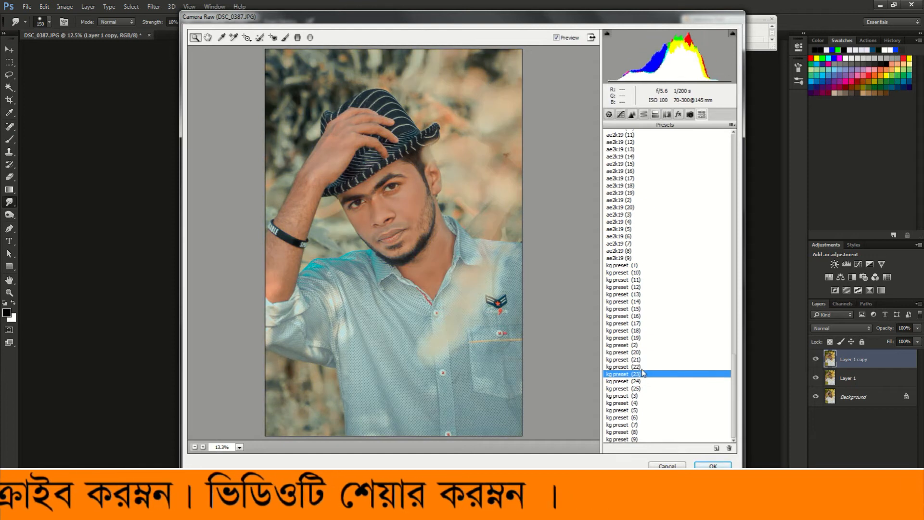
{"action": "left_click", "coordinate": [643, 366]}
{"action": "left_click", "coordinate": [645, 360]}
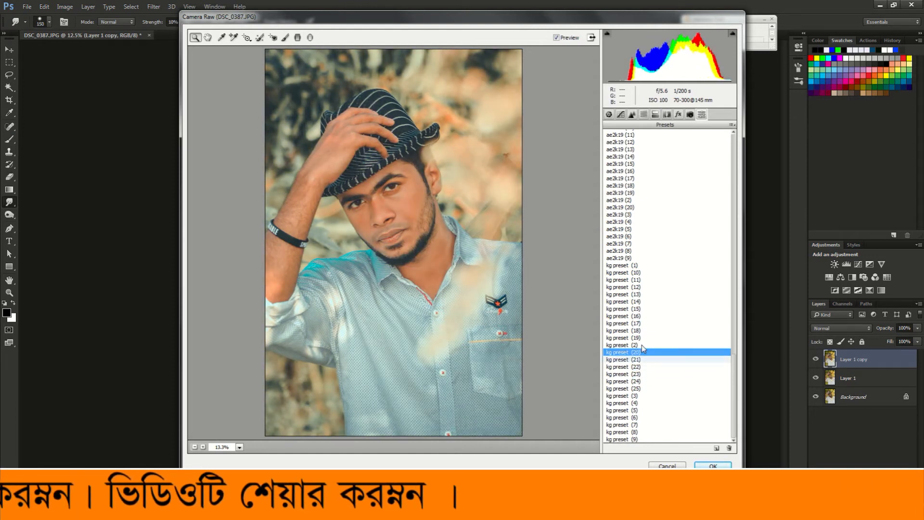
{"action": "left_click", "coordinate": [643, 346]}
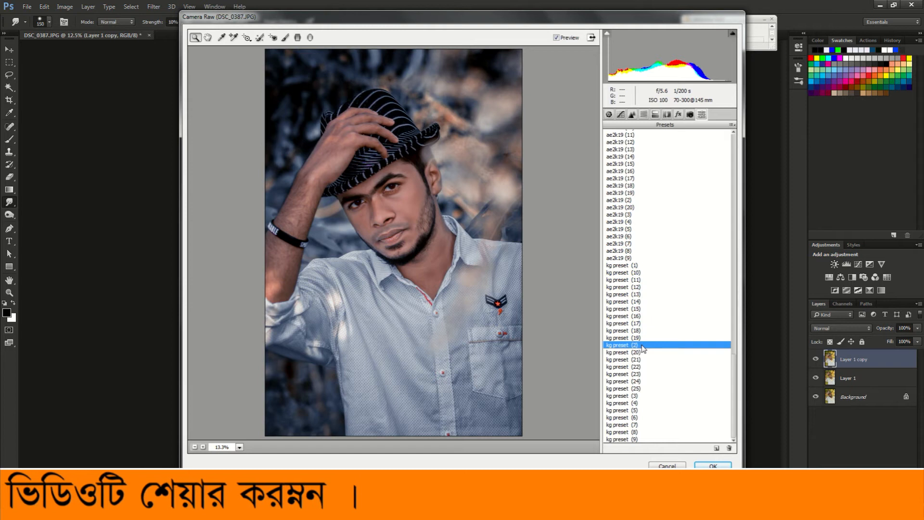
Step: Try the presets from kg preset (19) up to kg preset (12) on the portrait
{"action": "left_click", "coordinate": [642, 337]}
{"action": "left_click", "coordinate": [644, 331]}
{"action": "left_click", "coordinate": [645, 323]}
{"action": "left_click", "coordinate": [647, 316]}
{"action": "left_click", "coordinate": [648, 309]}
{"action": "left_click", "coordinate": [647, 301]}
{"action": "left_click", "coordinate": [646, 294]}
{"action": "left_click", "coordinate": [645, 288]}
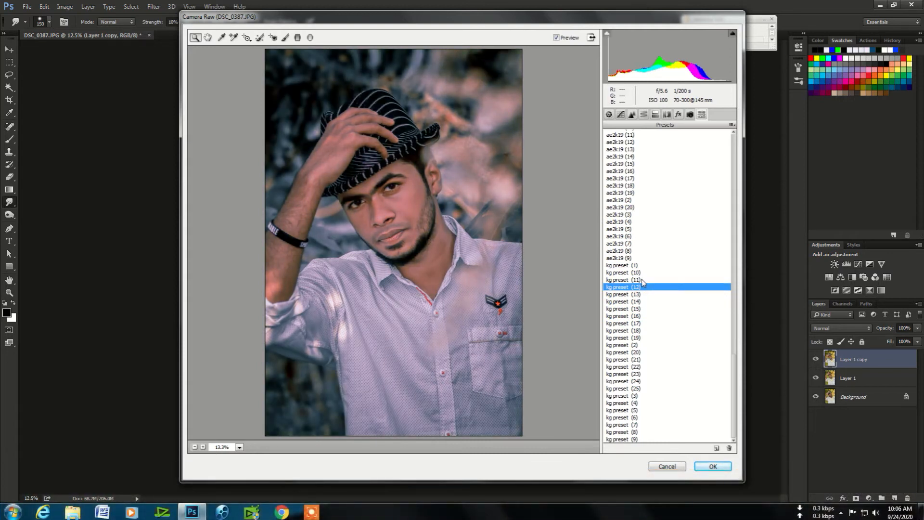
Step: Compare kg preset (11), (10) and (1), and apply kg preset (2) to the Layer 1 copy
{"action": "left_click", "coordinate": [643, 280]}
{"action": "left_click", "coordinate": [644, 272]}
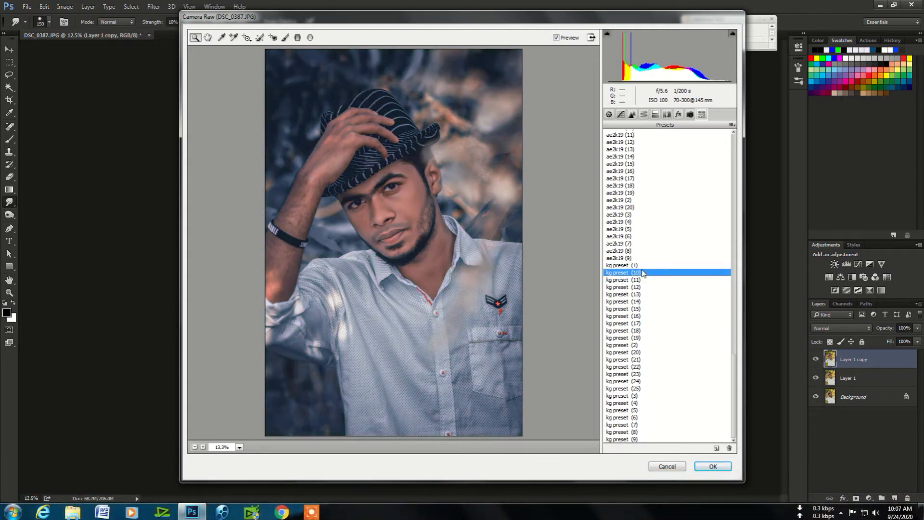
{"action": "left_click", "coordinate": [644, 265]}
{"action": "left_click", "coordinate": [641, 346]}
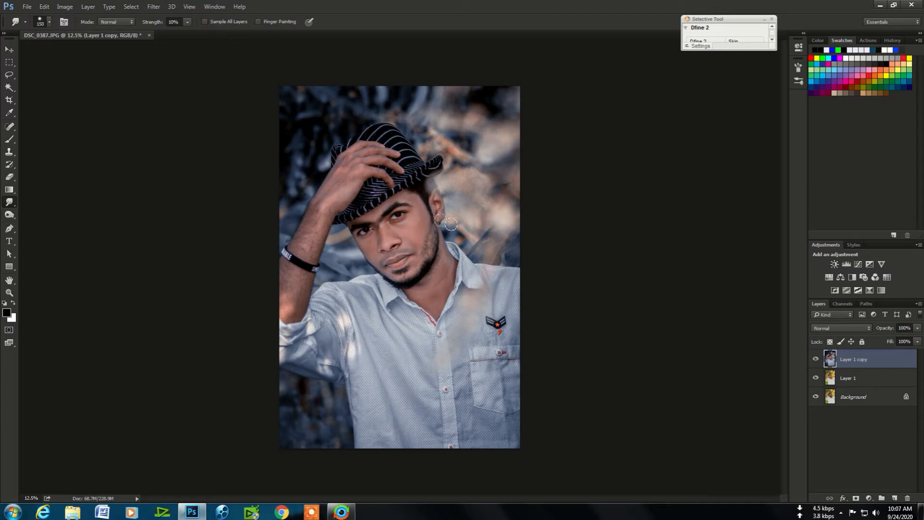
Step: Examine the graded portrait's face up close and as a whole for remaining skin flaws
{"action": "scroll", "coordinate": [423, 236], "scroll_direction": "up", "scroll_amount": 3}
{"action": "scroll", "coordinate": [422, 236], "scroll_direction": "up", "scroll_amount": 2}
{"action": "left_click_drag", "start_coordinate": [421, 231], "coordinate": [443, 373]}
{"action": "mouse_move", "coordinate": [441, 256]}
{"action": "left_mouse_down"}
{"action": "mouse_move", "coordinate": [468, 479]}
{"action": "mouse_move", "coordinate": [458, 252]}
{"action": "left_mouse_up"}
{"action": "scroll", "coordinate": [464, 255], "scroll_direction": "down", "scroll_amount": 4}
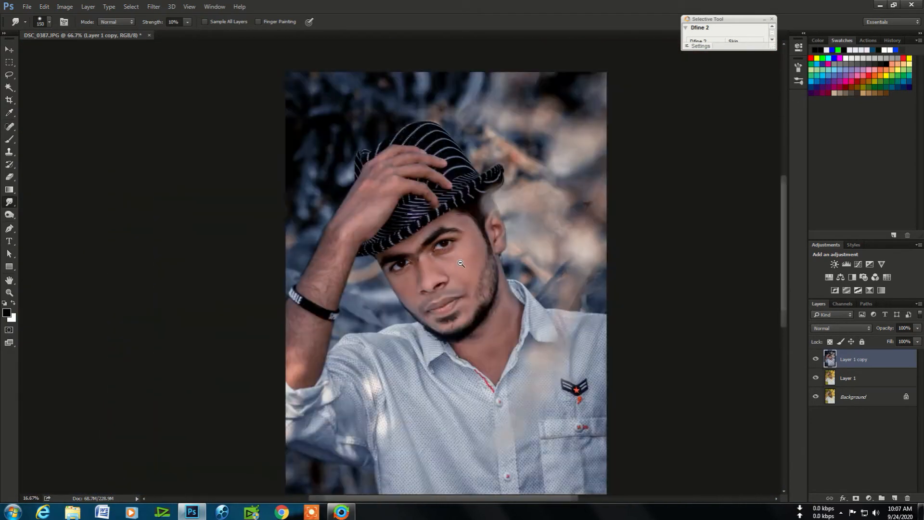
{"action": "scroll", "coordinate": [461, 263], "scroll_direction": "down", "scroll_amount": 1}
{"action": "scroll", "coordinate": [413, 245], "scroll_direction": "up", "scroll_amount": 2}
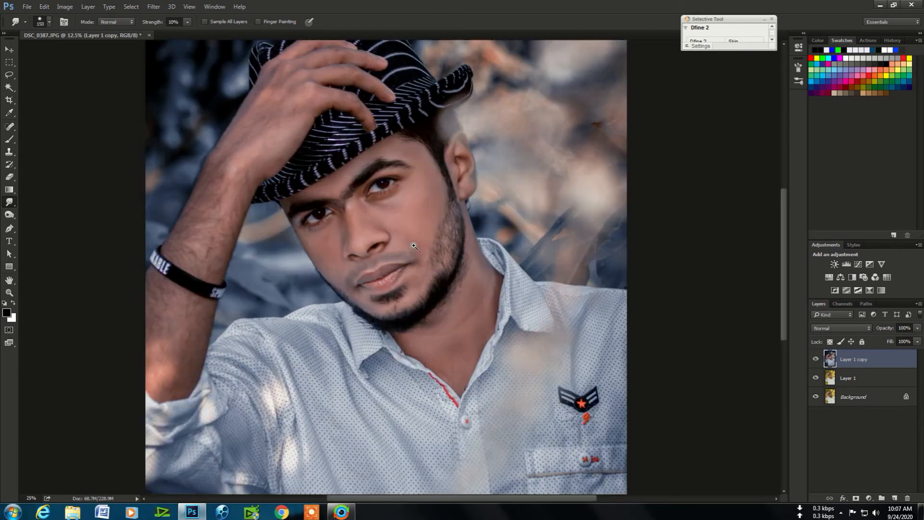
Step: Sample a skin tone from the nose as the paint colour and choose the Brush tool instead of the Pencil
{"action": "scroll", "coordinate": [413, 246], "scroll_direction": "up", "scroll_amount": 5}
{"action": "left_click_drag", "start_coordinate": [413, 246], "coordinate": [594, 320]}
{"action": "left_click_drag", "start_coordinate": [403, 282], "coordinate": [519, 332]}
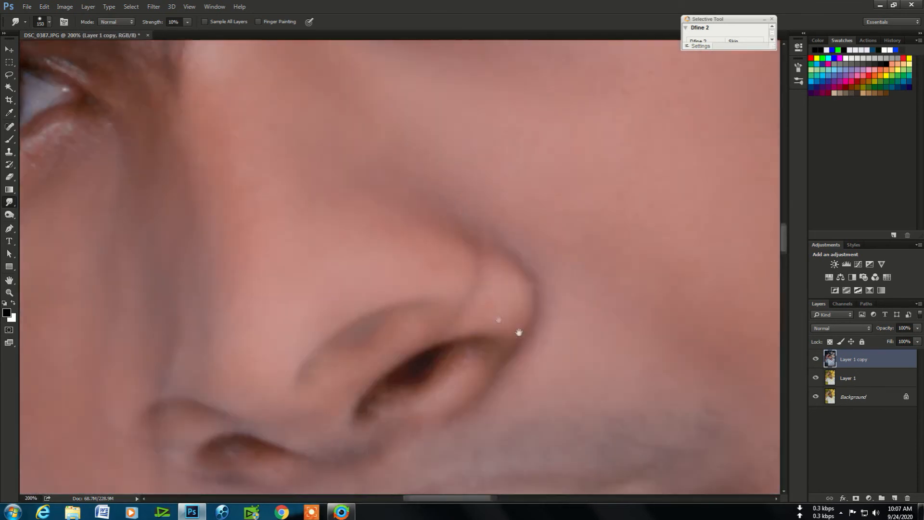
{"action": "left_click_drag", "start_coordinate": [211, 219], "coordinate": [344, 261]}
{"action": "left_click", "coordinate": [9, 139]}
{"action": "left_click", "coordinate": [397, 298], "text": "alt"}
{"action": "key", "text": "bracketright"}
{"action": "key", "text": "bracketright"}
{"action": "key", "text": "bracketright"}
{"action": "key", "text": "bracketright"}
{"action": "key", "text": "bracketright"}
{"action": "key", "text": "bracketright"}
{"action": "key", "text": "bracketright"}
{"action": "key", "text": "bracketright"}
{"action": "key", "text": "bracketright"}
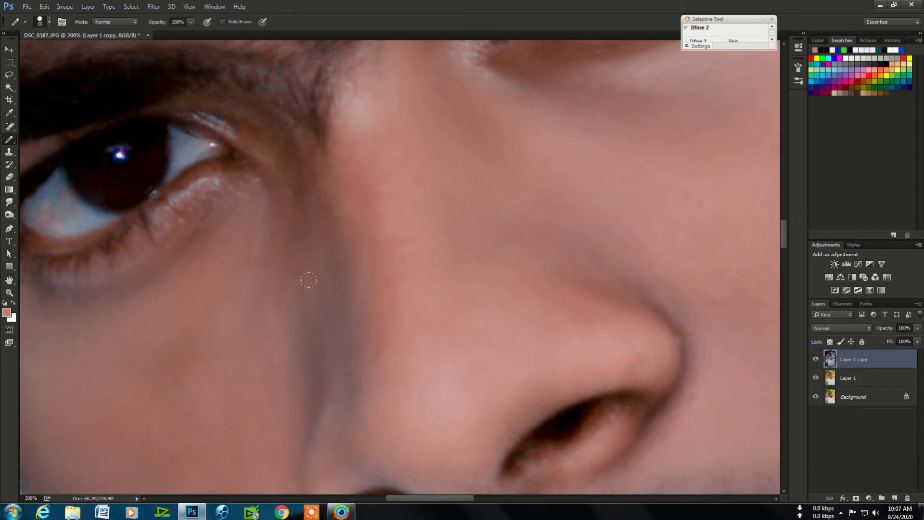
{"action": "right_click", "coordinate": [9, 139]}
{"action": "left_click", "coordinate": [44, 138]}
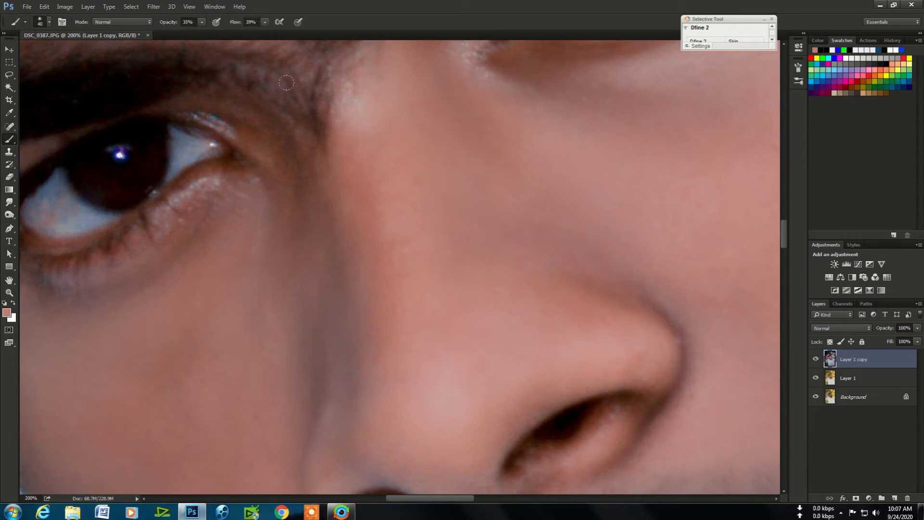
Step: Paint the sampled skin tone over the shadow beside the nose with a size 80 brush at 35% opacity and 39% flow
{"action": "mouse_move", "coordinate": [316, 238]}
{"action": "left_mouse_down"}
{"action": "mouse_move", "coordinate": [301, 200]}
{"action": "mouse_move", "coordinate": [309, 297]}
{"action": "mouse_move", "coordinate": [269, 431]}
{"action": "left_mouse_up"}
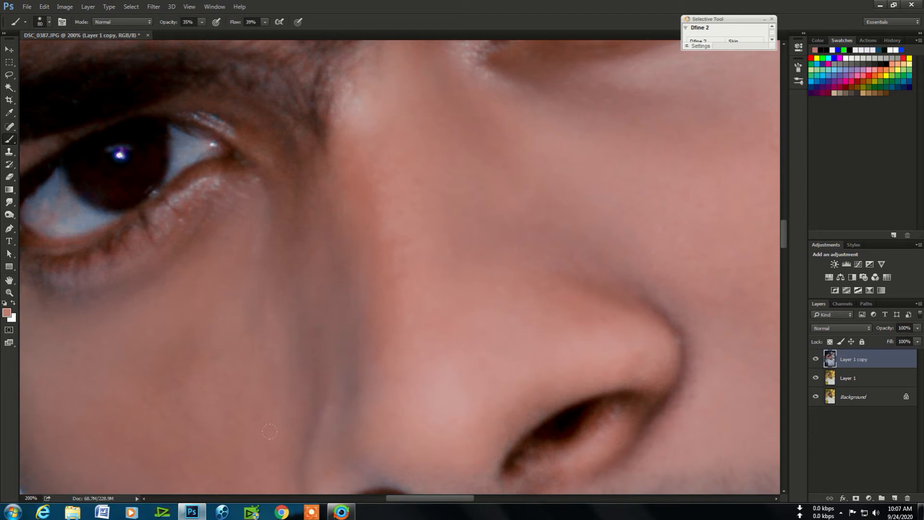
{"action": "mouse_move", "coordinate": [280, 181]}
{"action": "left_mouse_down"}
{"action": "mouse_move", "coordinate": [254, 126]}
{"action": "mouse_move", "coordinate": [270, 173]}
{"action": "left_mouse_up"}
{"action": "key", "text": "space"}
{"action": "left_click_drag", "start_coordinate": [321, 346], "coordinate": [348, 114]}
{"action": "key", "text": "space"}
{"action": "mouse_move", "coordinate": [415, 385]}
{"action": "left_mouse_down"}
{"action": "mouse_move", "coordinate": [408, 250]}
{"action": "mouse_move", "coordinate": [399, 389]}
{"action": "mouse_move", "coordinate": [358, 368]}
{"action": "mouse_move", "coordinate": [405, 235]}
{"action": "left_mouse_up"}
{"action": "key", "text": "space"}
{"action": "left_click_drag", "start_coordinate": [601, 181], "coordinate": [393, 290]}
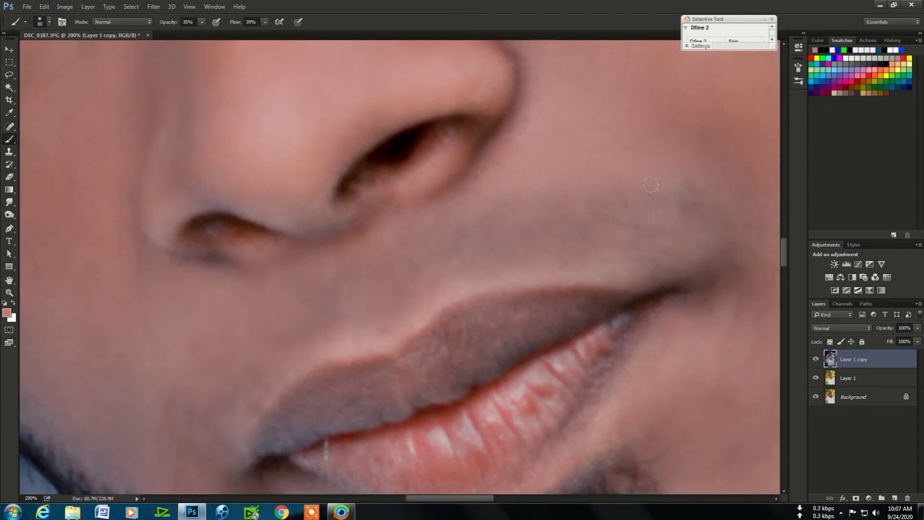
{"action": "left_click", "coordinate": [670, 249], "text": "alt"}
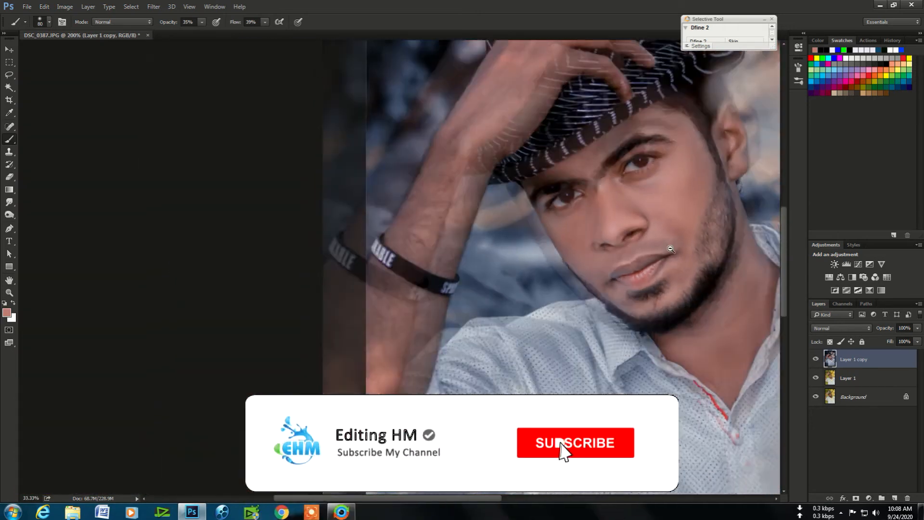
{"action": "scroll", "coordinate": [671, 249], "scroll_direction": "down", "scroll_amount": 3}
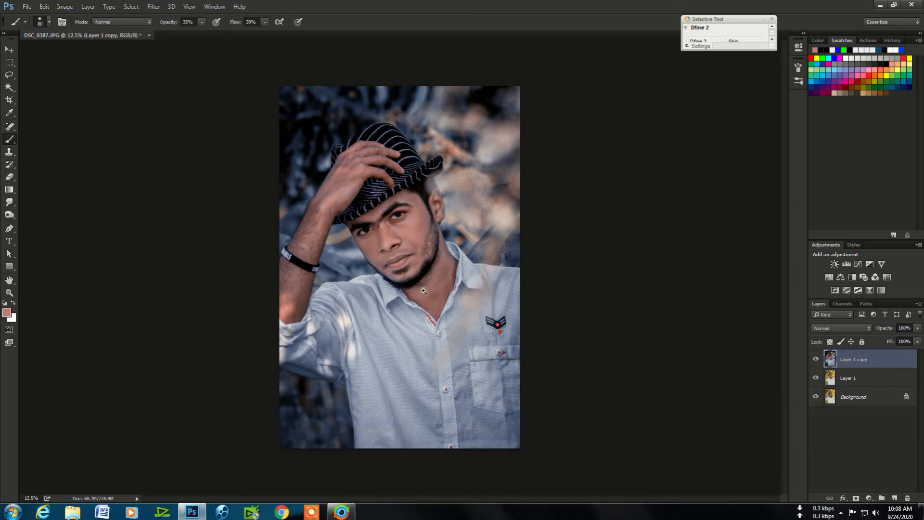
Step: Merge the graded Layer 1 copy down into Layer 1
{"action": "left_click", "coordinate": [397, 226]}
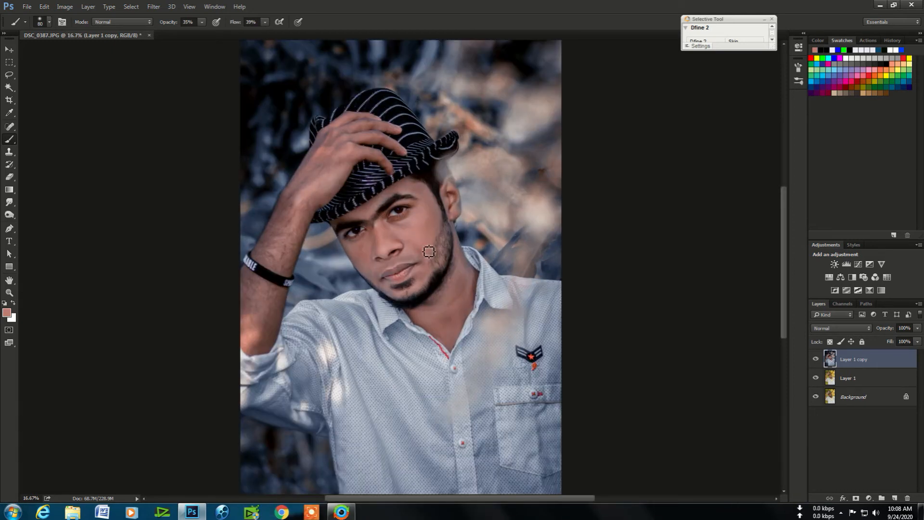
{"action": "left_click", "coordinate": [170, 8]}
{"action": "mouse_move", "coordinate": [162, 9]}
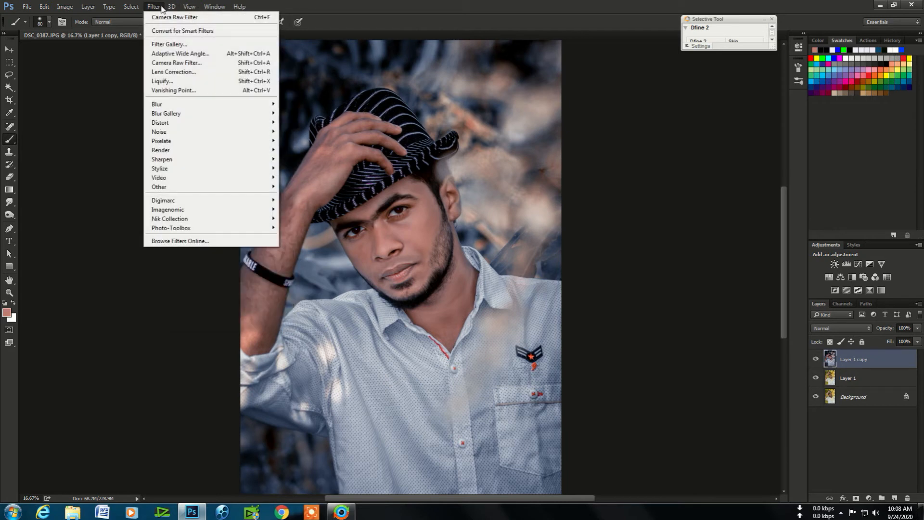
{"action": "left_click", "coordinate": [558, 203]}
{"action": "key", "text": "ctrl+e"}
Step: Reduce the noise on Layer 1 with the Imagenomic Noiseware Professional filter at its Default settings
{"action": "left_click", "coordinate": [154, 6]}
{"action": "mouse_move", "coordinate": [195, 213]}
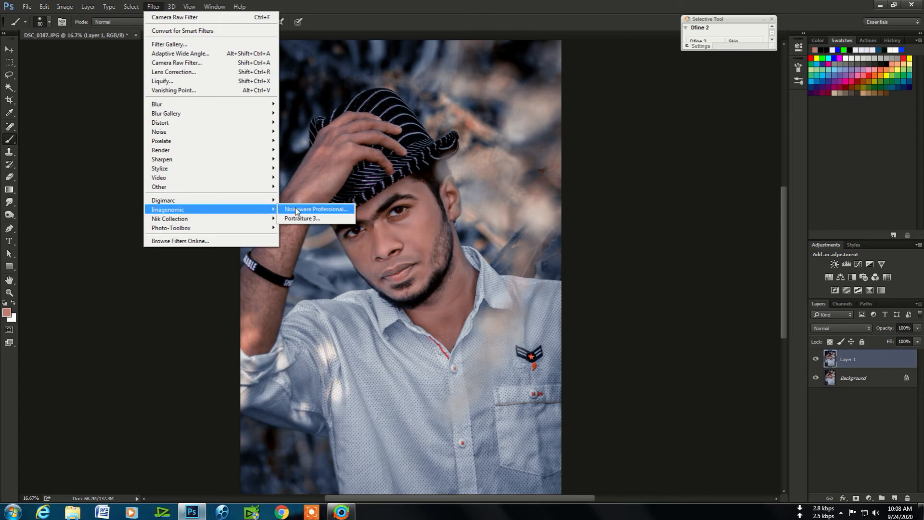
{"action": "left_click", "coordinate": [314, 208]}
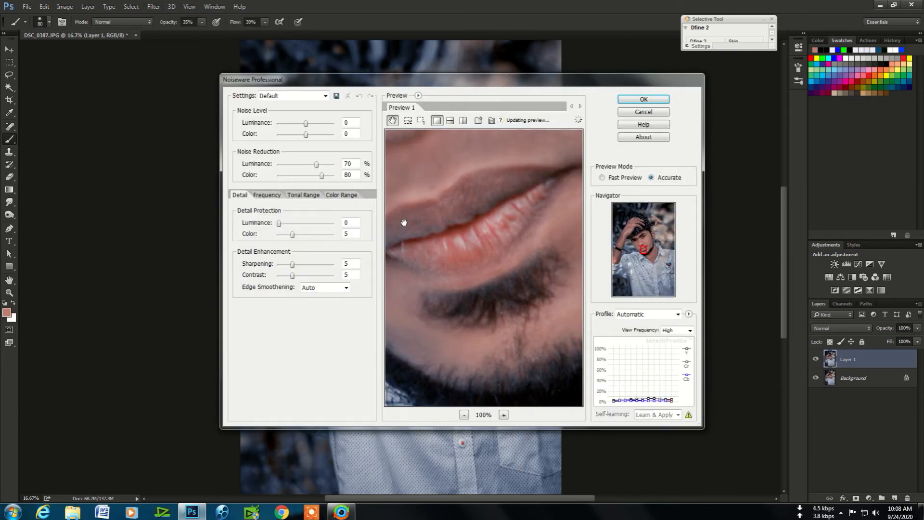
{"action": "left_click", "coordinate": [645, 99]}
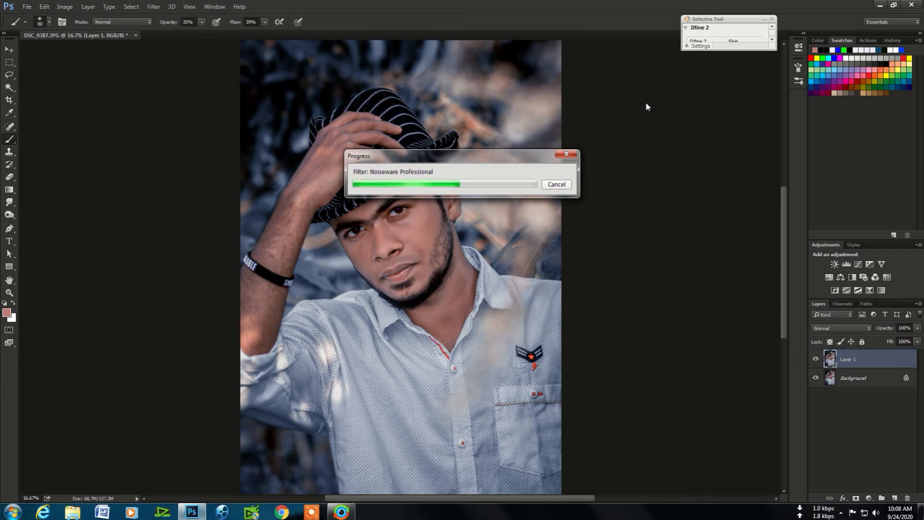
Step: Smooth the skin on Layer 1 with the Photo-Toolbox SkinFiner 2.0 filter, keeping its default settings
{"action": "left_click", "coordinate": [154, 7]}
{"action": "mouse_move", "coordinate": [215, 210]}
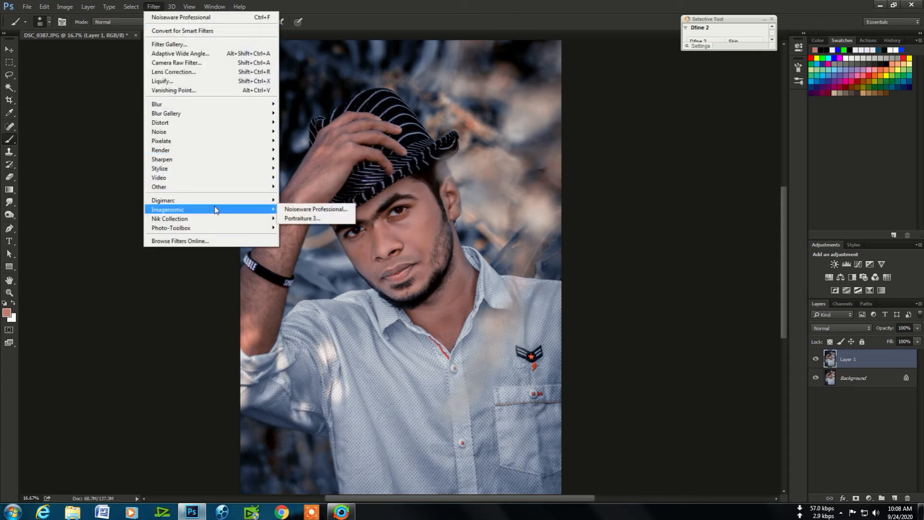
{"action": "mouse_move", "coordinate": [216, 227]}
{"action": "left_click", "coordinate": [286, 227]}
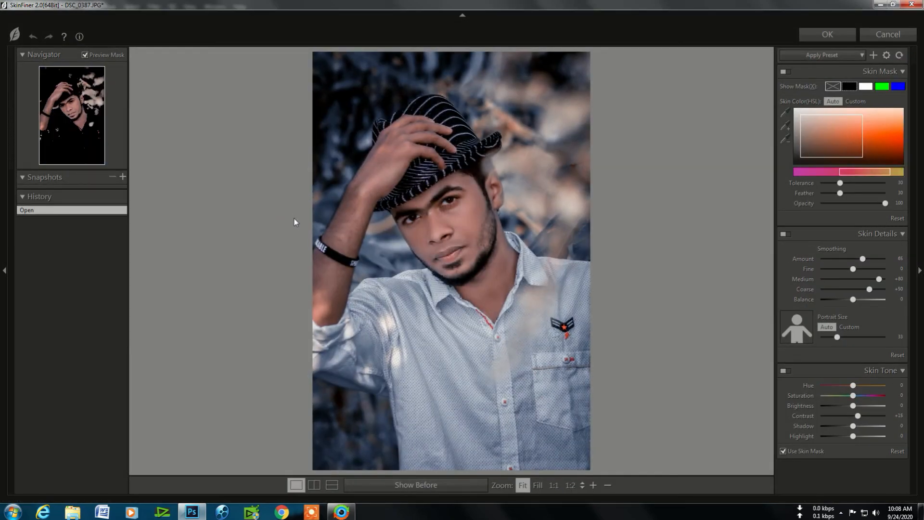
{"action": "left_click", "coordinate": [827, 33]}
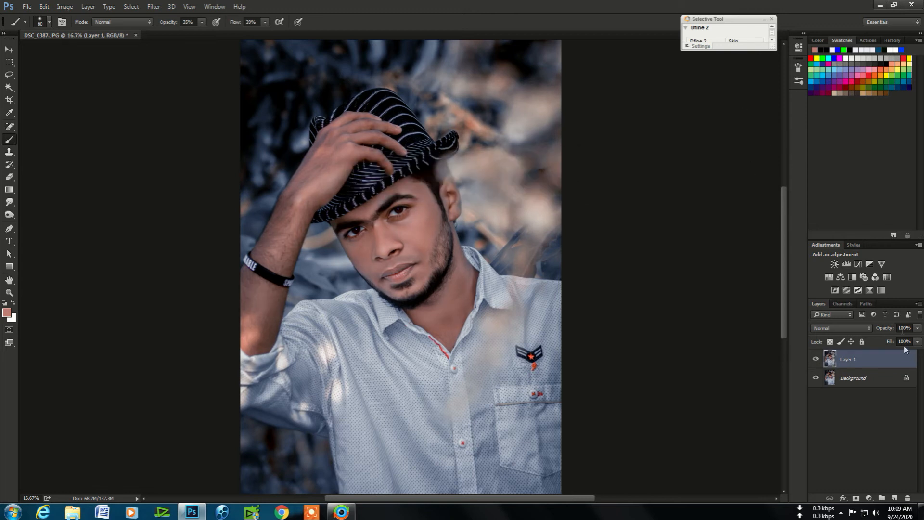
Step: Adjust Layer 1's fill and merge it into the Background layer
{"action": "left_click", "coordinate": [918, 342]}
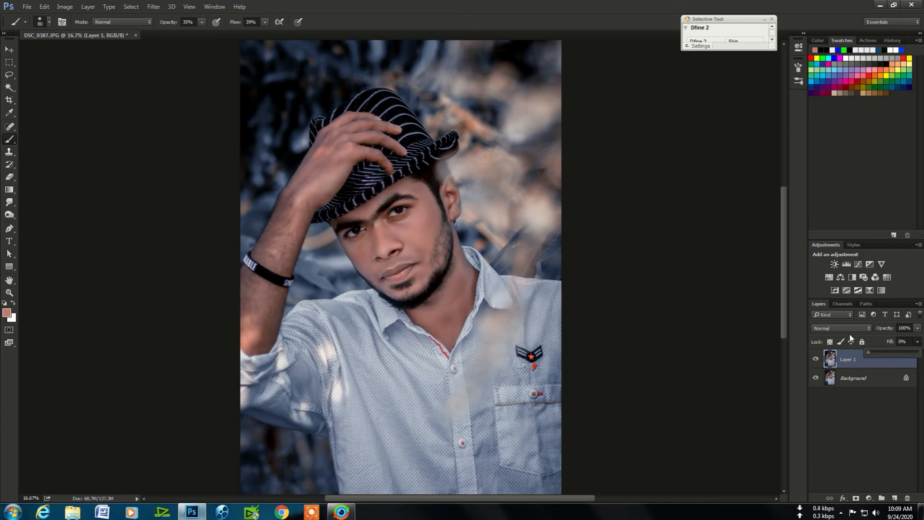
{"action": "left_click_drag", "start_coordinate": [868, 352], "coordinate": [902, 362]}
{"action": "left_click", "coordinate": [855, 428]}
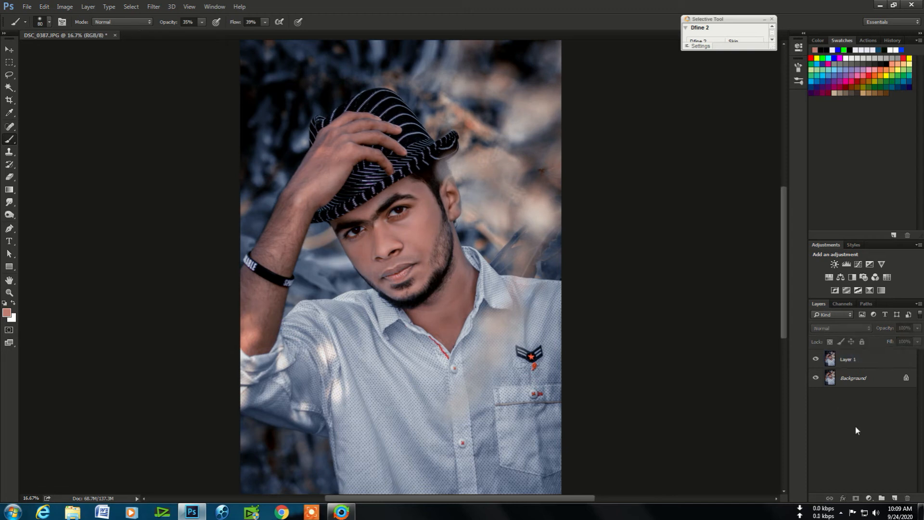
{"action": "left_click", "coordinate": [857, 360]}
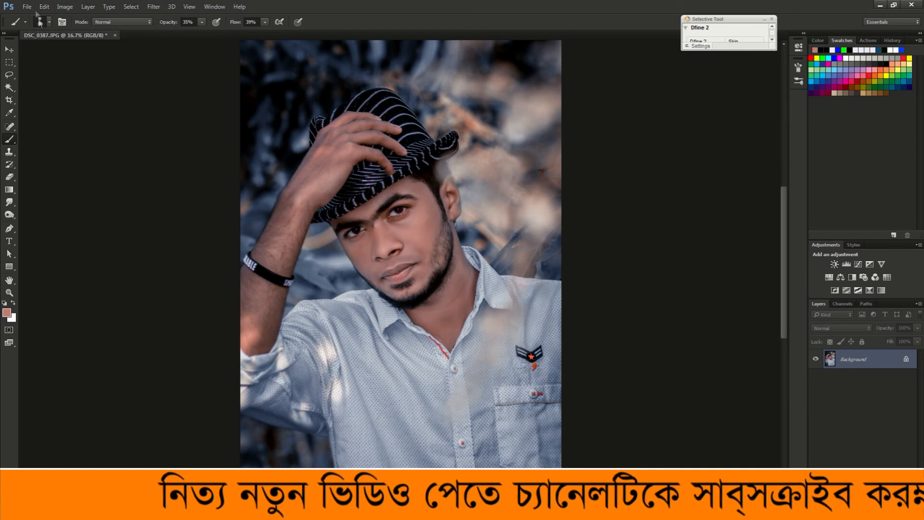
Step: Open the Photography Logo FREE PSD (White Color Logo) PNG from the Photography Signature Logo folder in PSD Logo Digain on drive D
{"action": "left_click", "coordinate": [29, 6]}
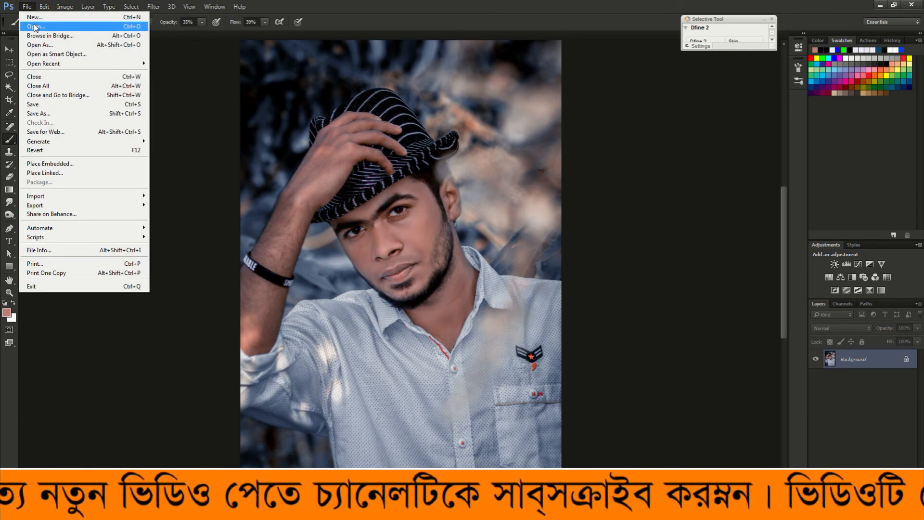
{"action": "left_click", "coordinate": [35, 26]}
{"action": "left_click", "coordinate": [42, 218]}
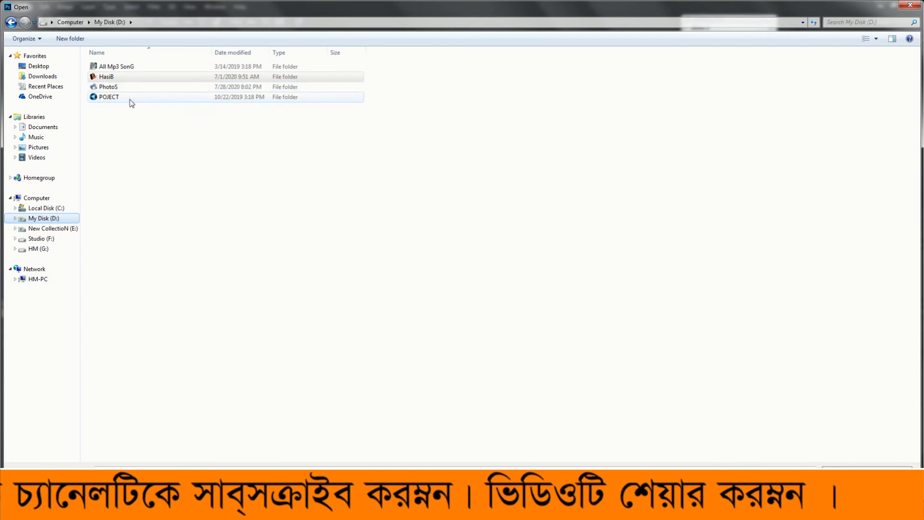
{"action": "left_click", "coordinate": [103, 80]}
{"action": "double_click", "coordinate": [103, 79]}
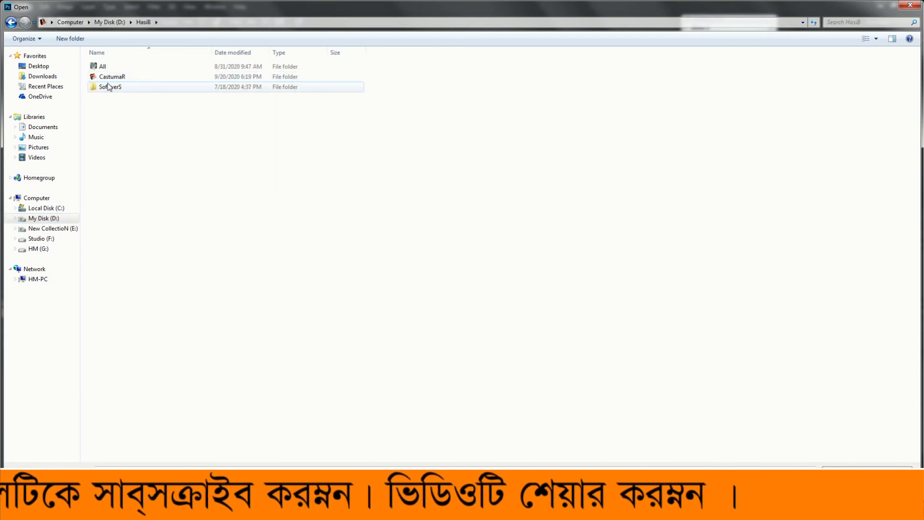
{"action": "left_click", "coordinate": [12, 23]}
{"action": "double_click", "coordinate": [107, 96]}
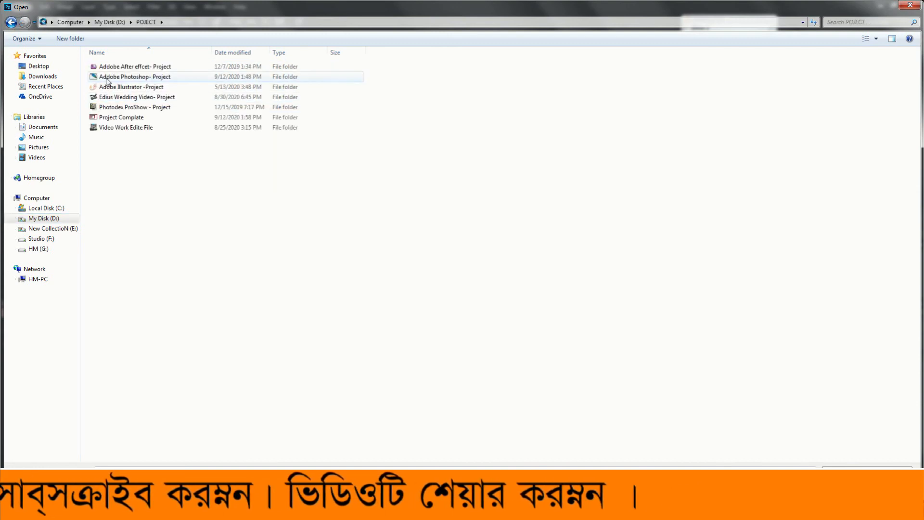
{"action": "double_click", "coordinate": [112, 77]}
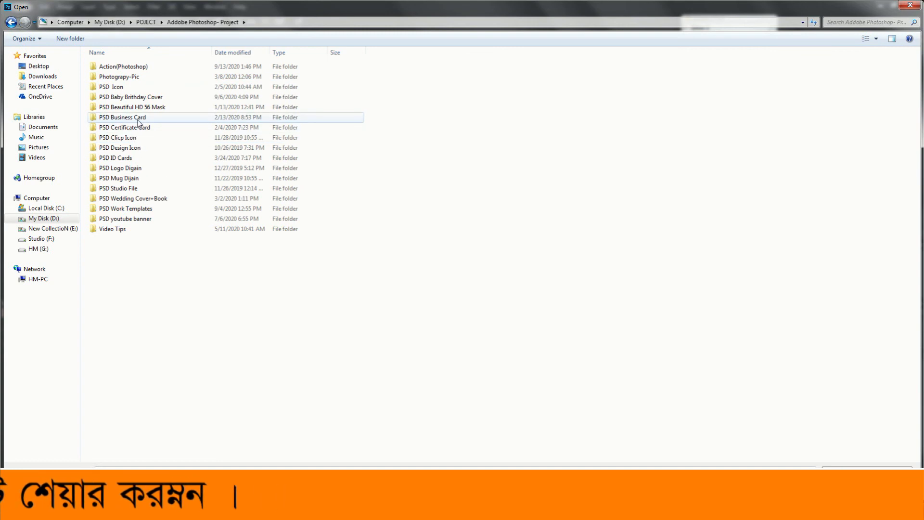
{"action": "double_click", "coordinate": [139, 169]}
{"action": "double_click", "coordinate": [207, 87]}
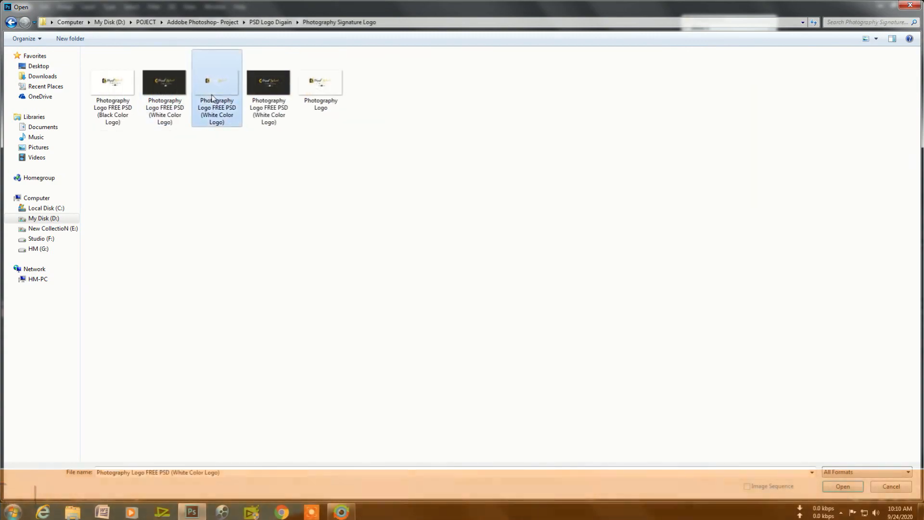
Step: Place the signature logo in the upper-right corner of the DSC_0387 portrait and merge it into the Background layer
{"action": "left_click_drag", "start_coordinate": [291, 239], "coordinate": [485, 70]}
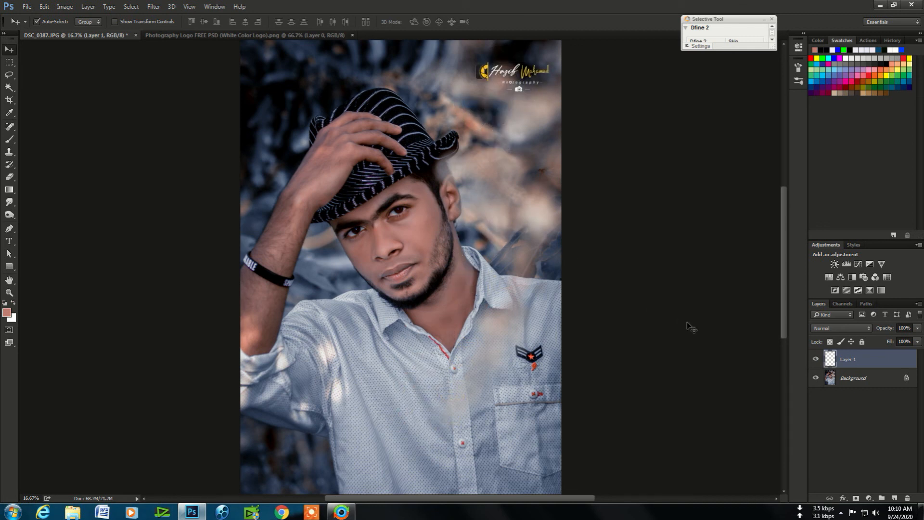
{"action": "key", "text": "ctrl+e"}
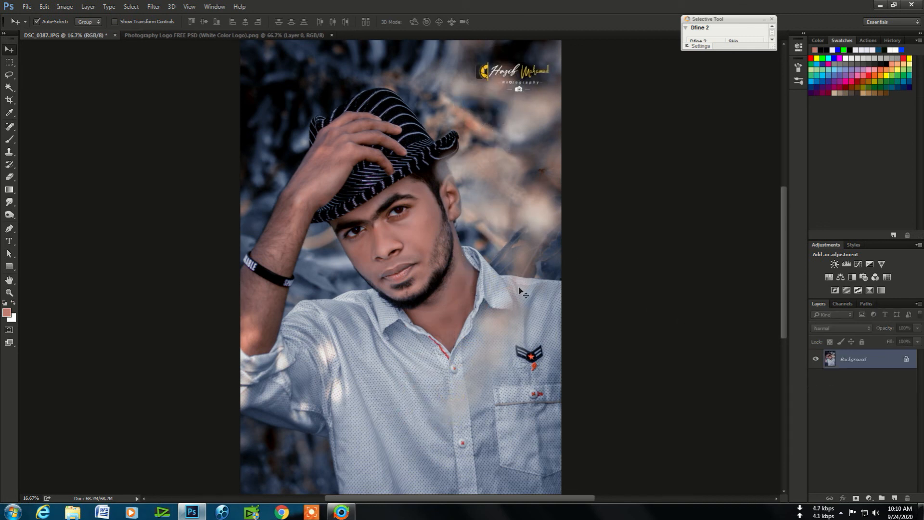
Step: Save the portrait as a JPEG named DSC_0387+ with Maximum quality 12 and the Progressive format at 3 scans
{"action": "left_click", "coordinate": [28, 6]}
{"action": "left_click", "coordinate": [53, 114]}
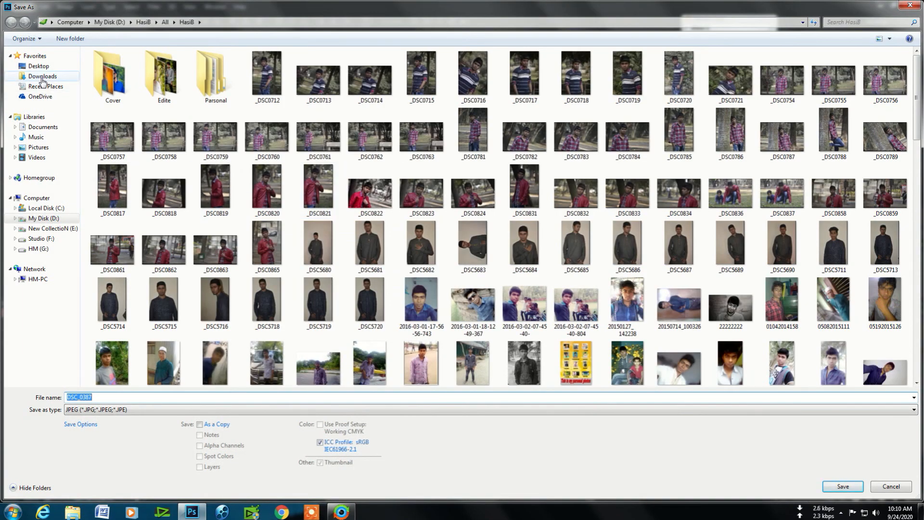
{"action": "left_click", "coordinate": [111, 396]}
{"action": "type", "text": "+"}
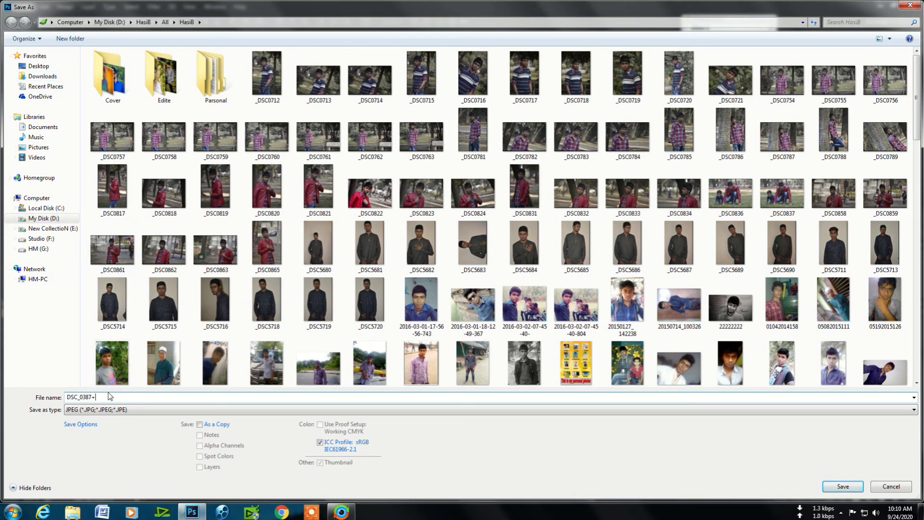
{"action": "key", "text": "Return"}
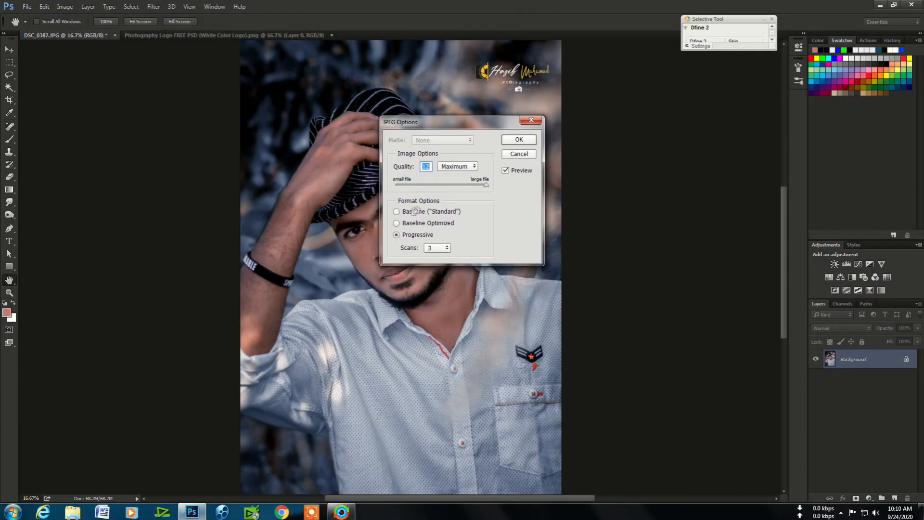
{"action": "key", "text": "Return"}
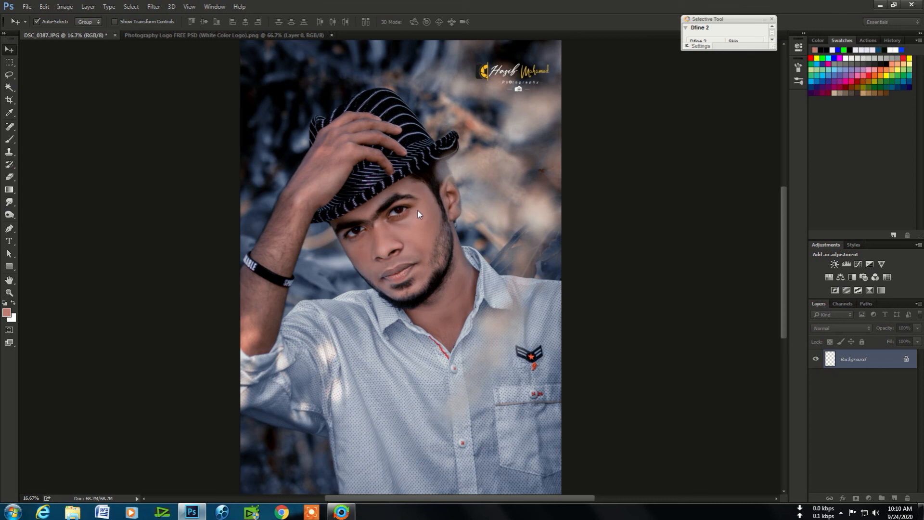
{"action": "left_click", "coordinate": [344, 509]}
{"action": "left_click", "coordinate": [528, 234]}
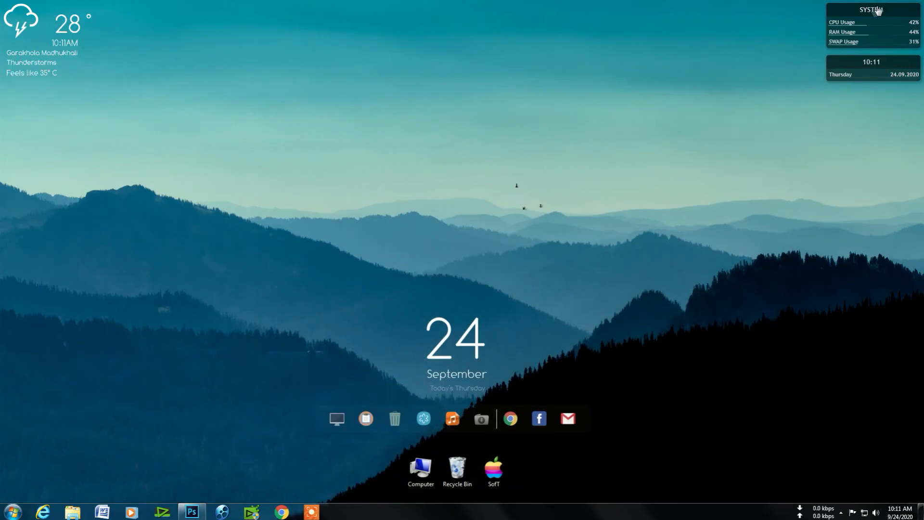
{"action": "left_click", "coordinate": [880, 5]}
{"action": "right_click", "coordinate": [384, 171]}
{"action": "left_click", "coordinate": [394, 201]}
{"action": "key", "text": "super+r"}
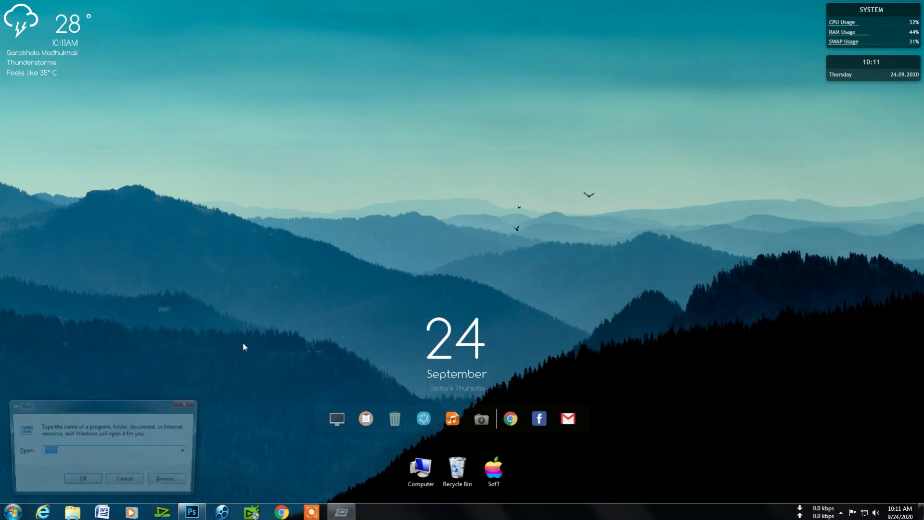
{"action": "type", "text": "cmd"}
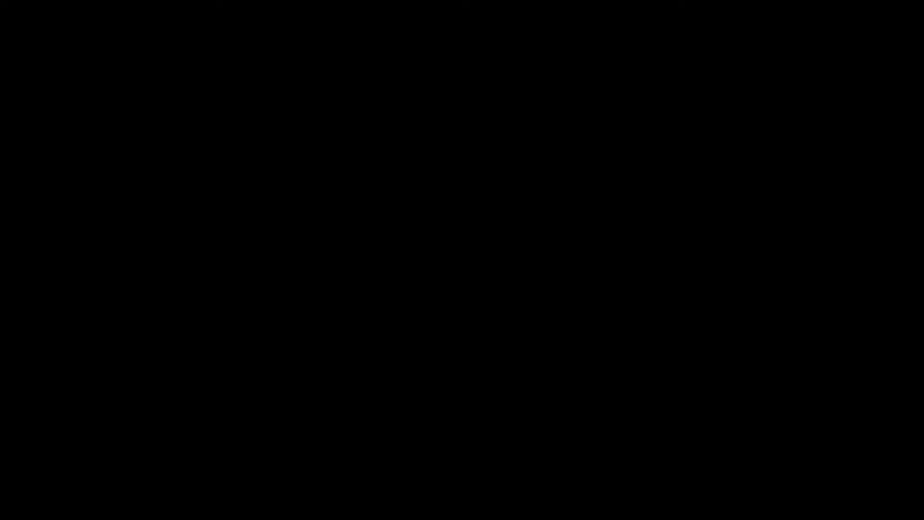